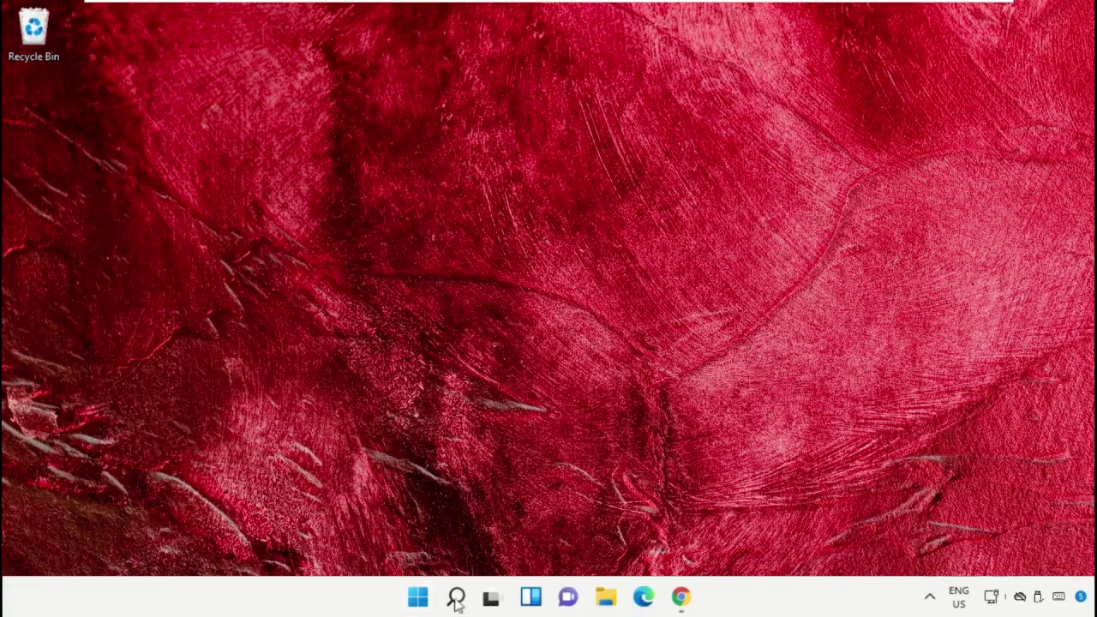
# Search Windows for 'task manager' and bring up the Task Manager result's launch options
pyautogui.click(455, 597)
pyautogui.click(348, 79)
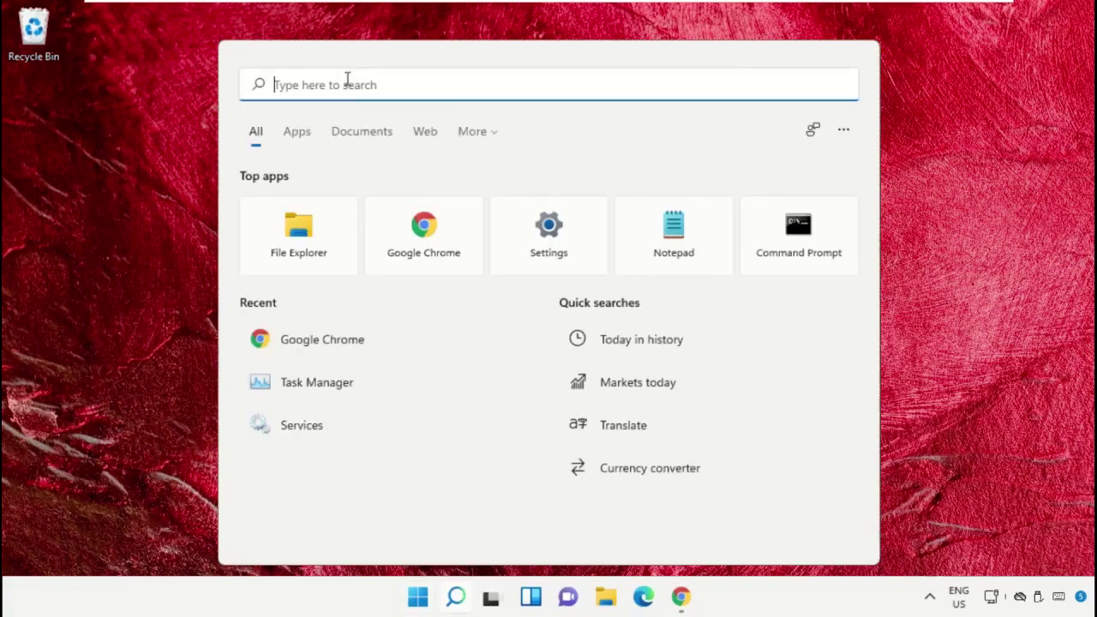
pyautogui.write('task manager')
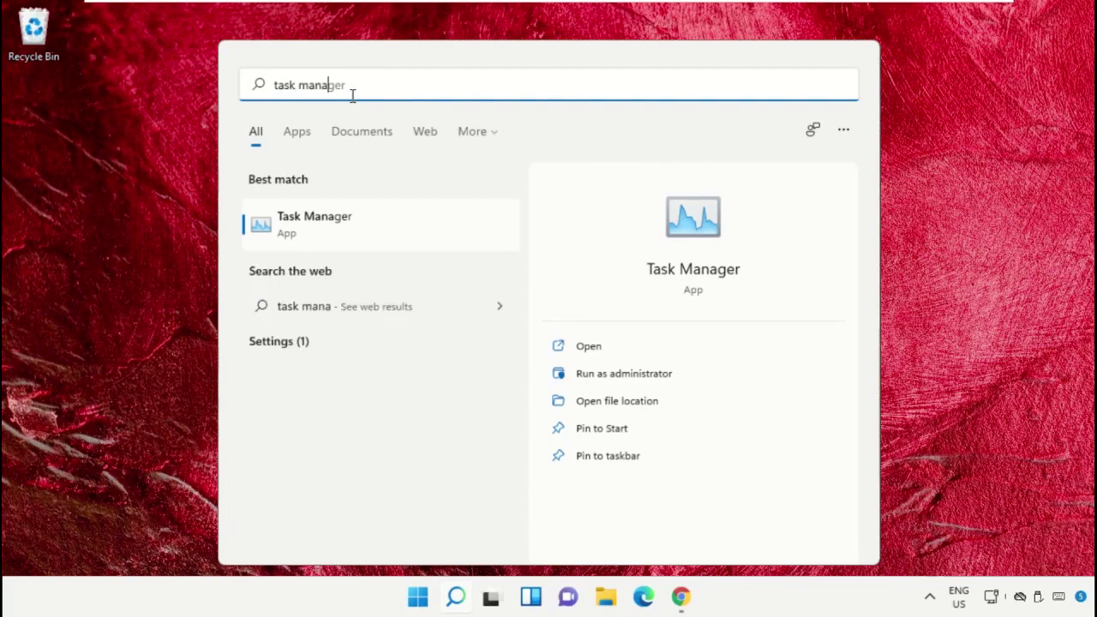
pyautogui.rightClick(310, 230)
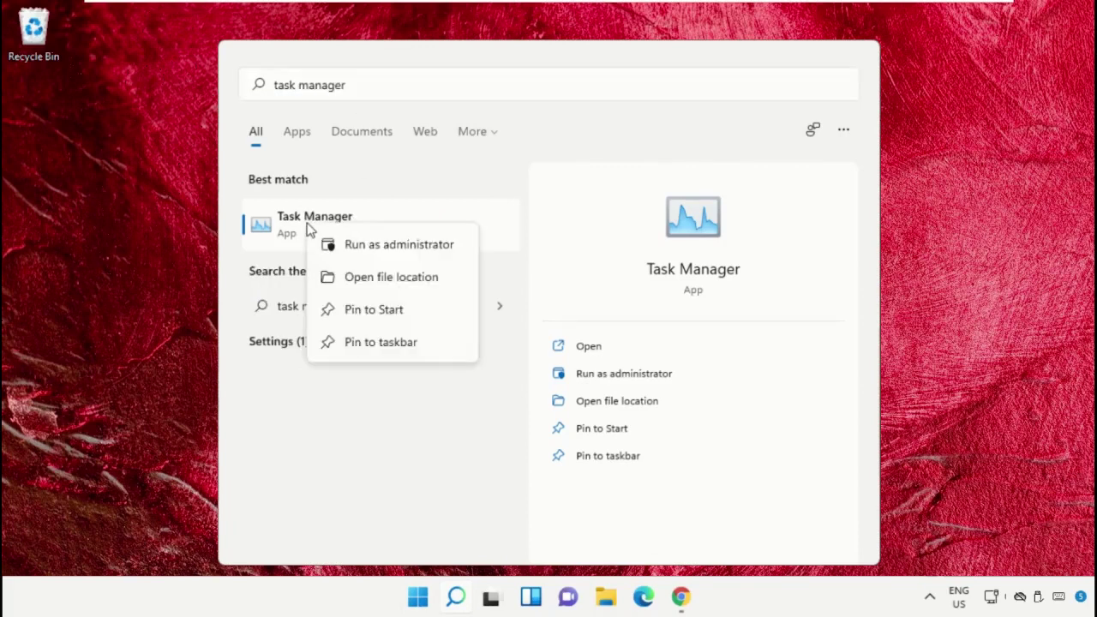
# Launch Task Manager as administrator and open its Create new task dialog beside the process list
pyautogui.click(382, 253)
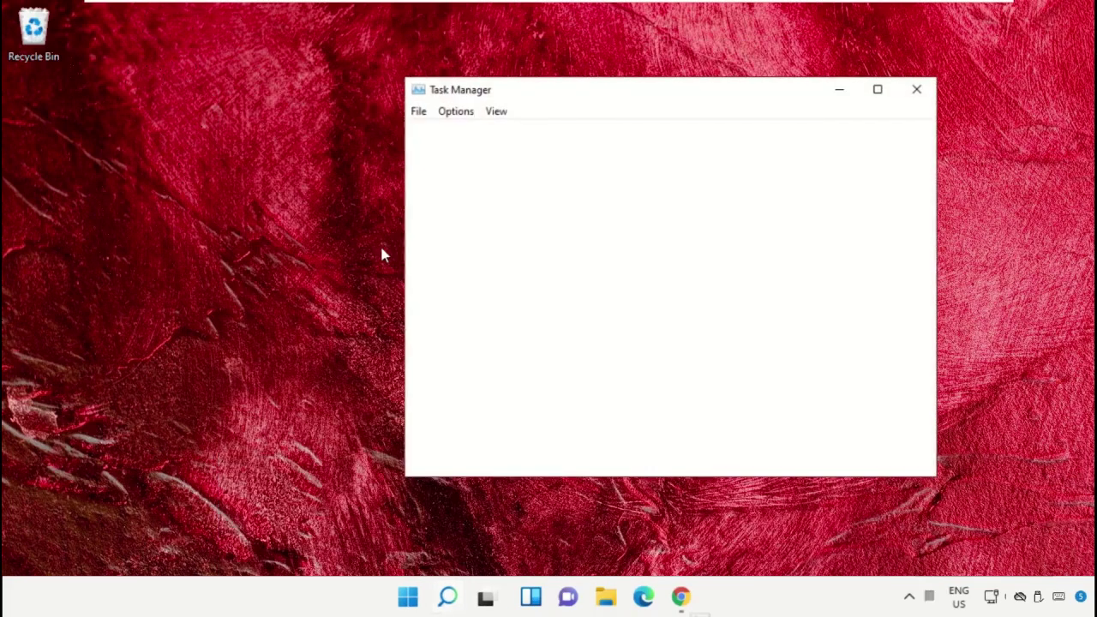
pyautogui.moveTo(559, 91); pyautogui.dragTo(251, 169)
pyautogui.click(106, 185)
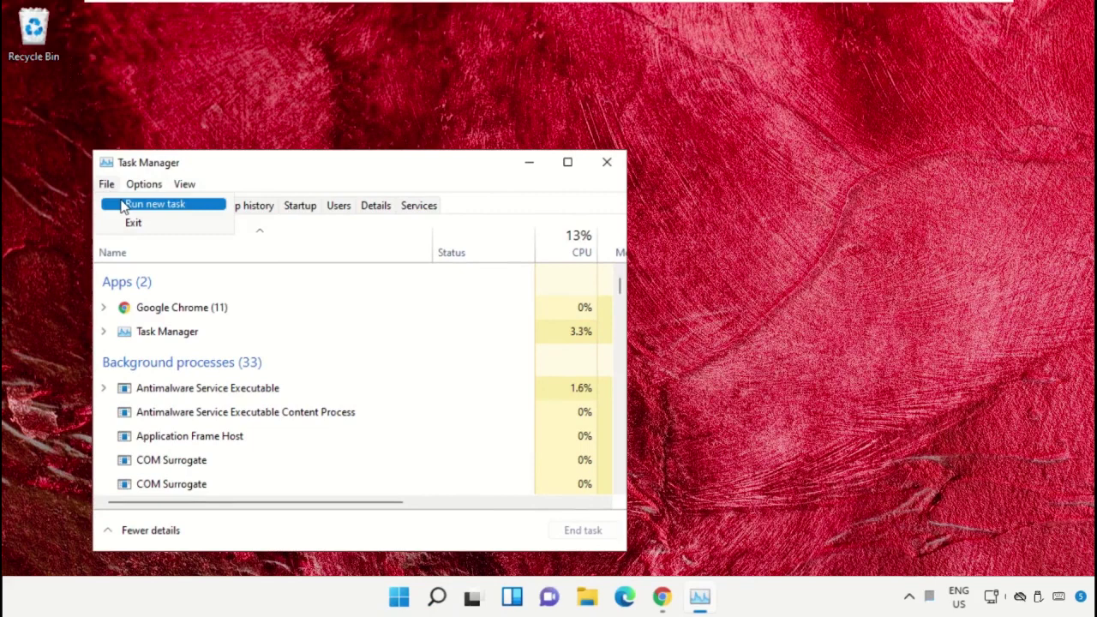
pyautogui.click(124, 209)
pyautogui.moveTo(227, 207); pyautogui.dragTo(765, 166)
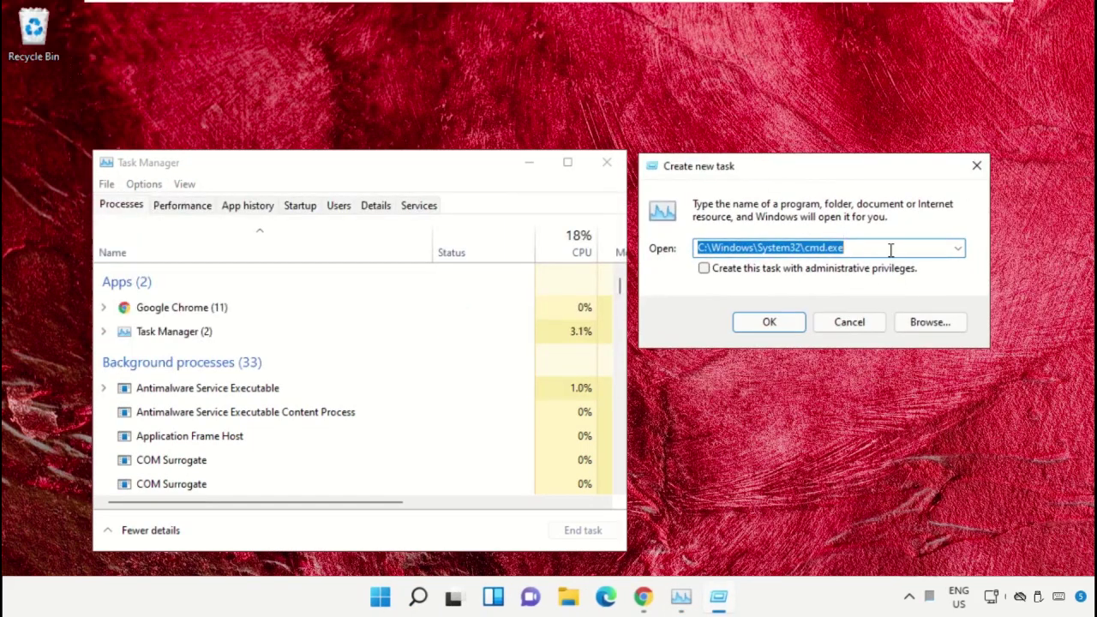
pyautogui.click(922, 329)
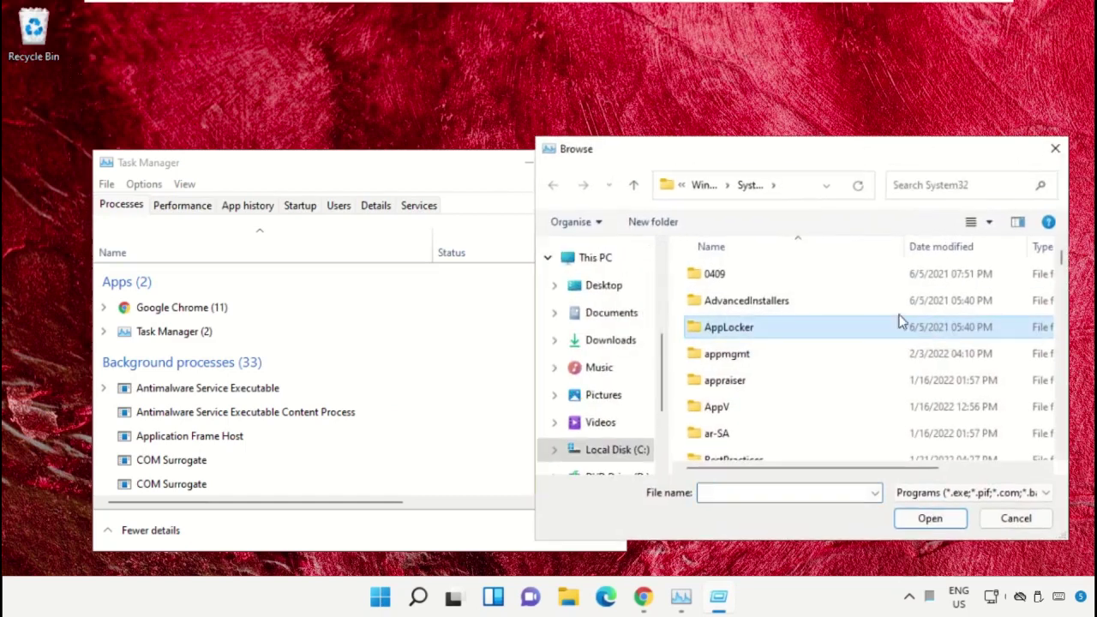
pyautogui.click(600, 257)
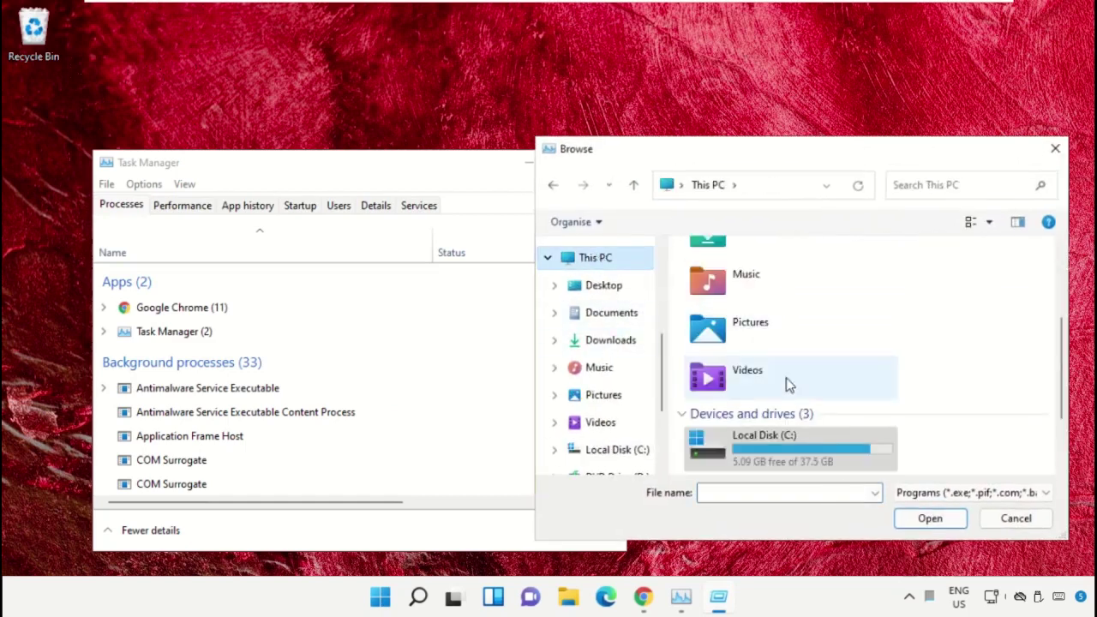
pyautogui.doubleClick(798, 441)
pyautogui.scroll(-2, 779, 362)
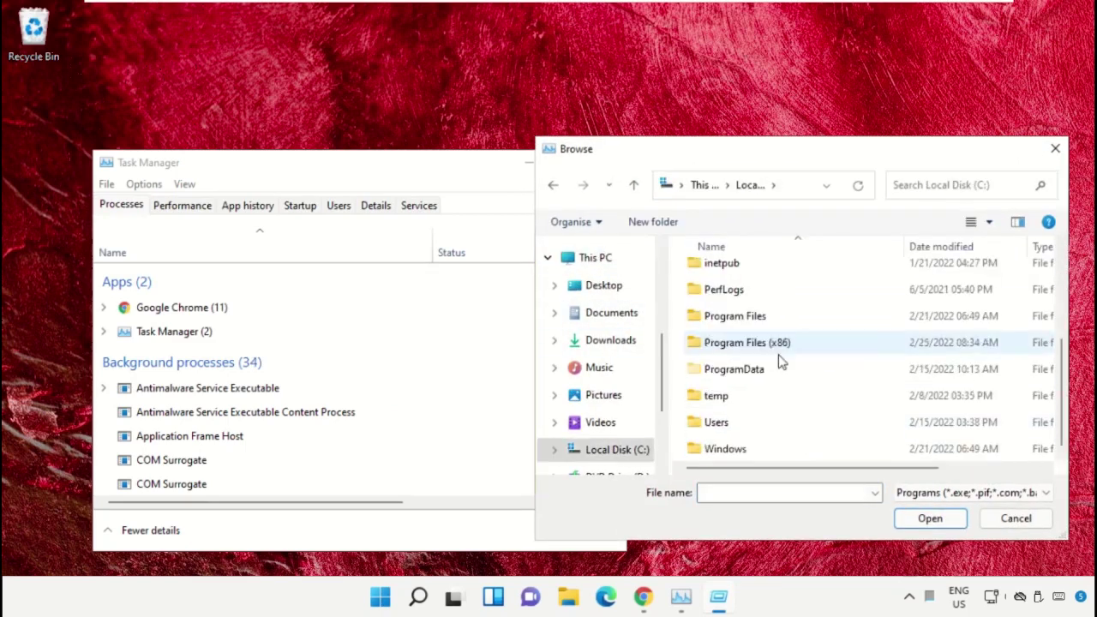
pyautogui.doubleClick(741, 450)
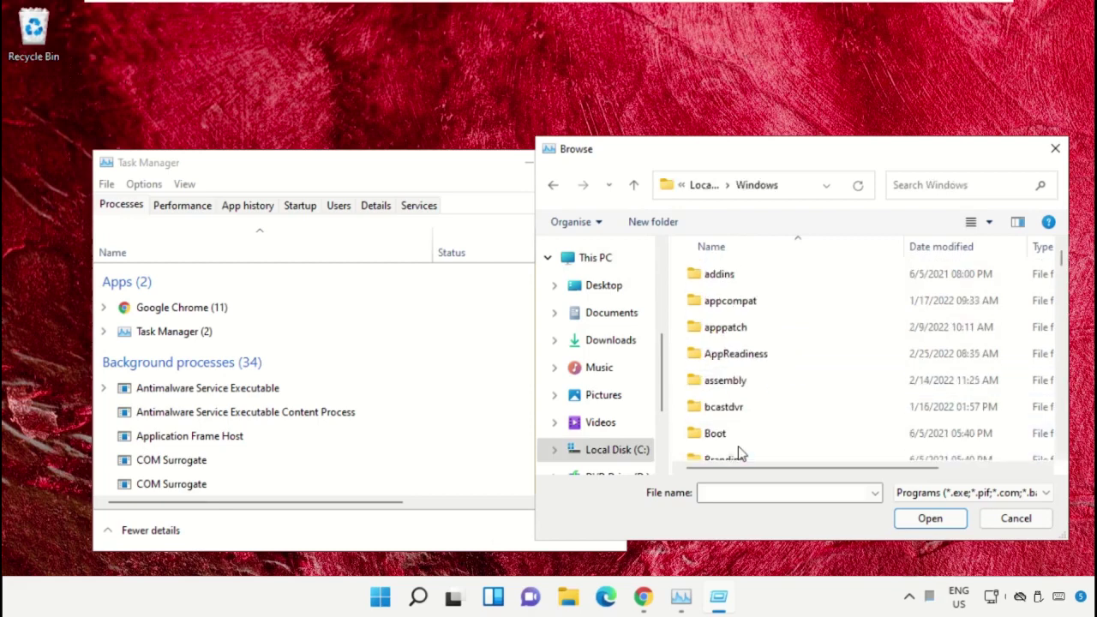
pyautogui.write('sys')
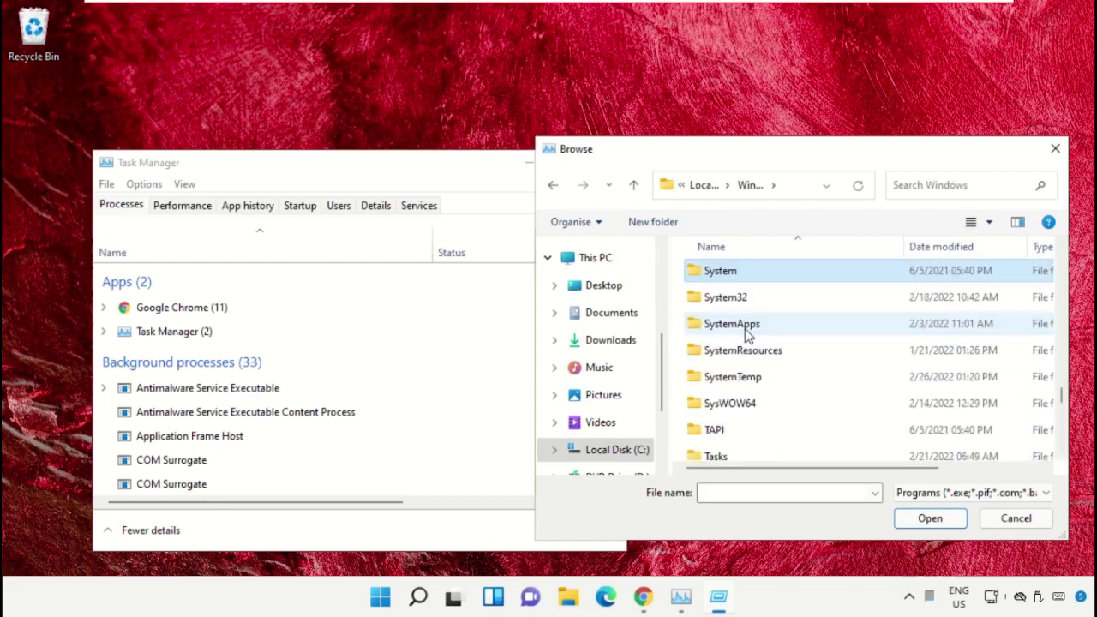
pyautogui.doubleClick(730, 300)
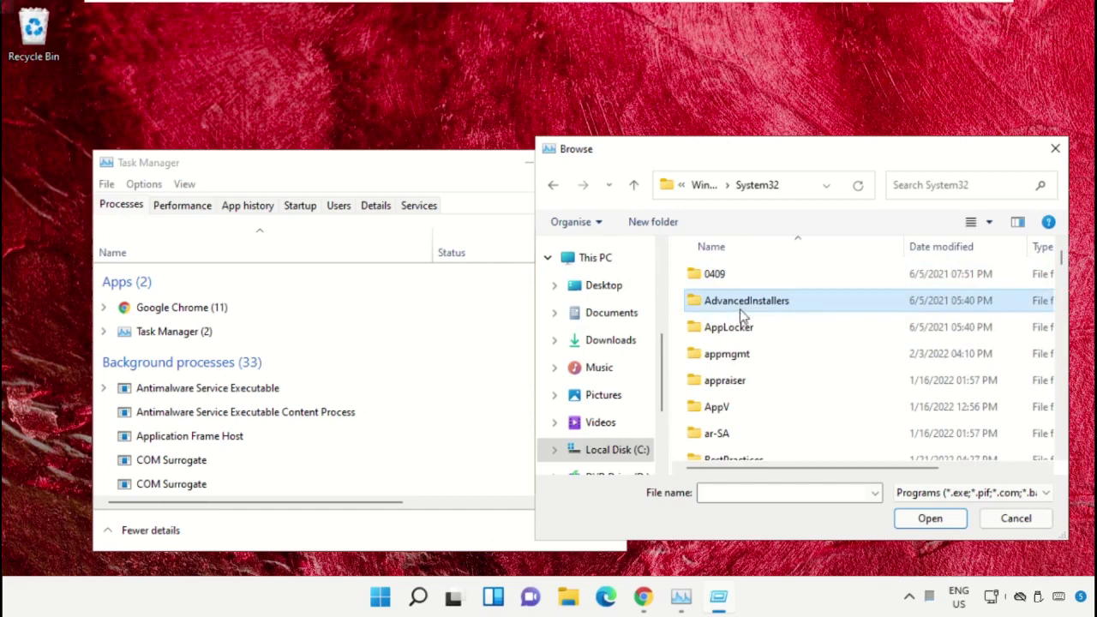
pyautogui.scroll(-5, 746, 325)
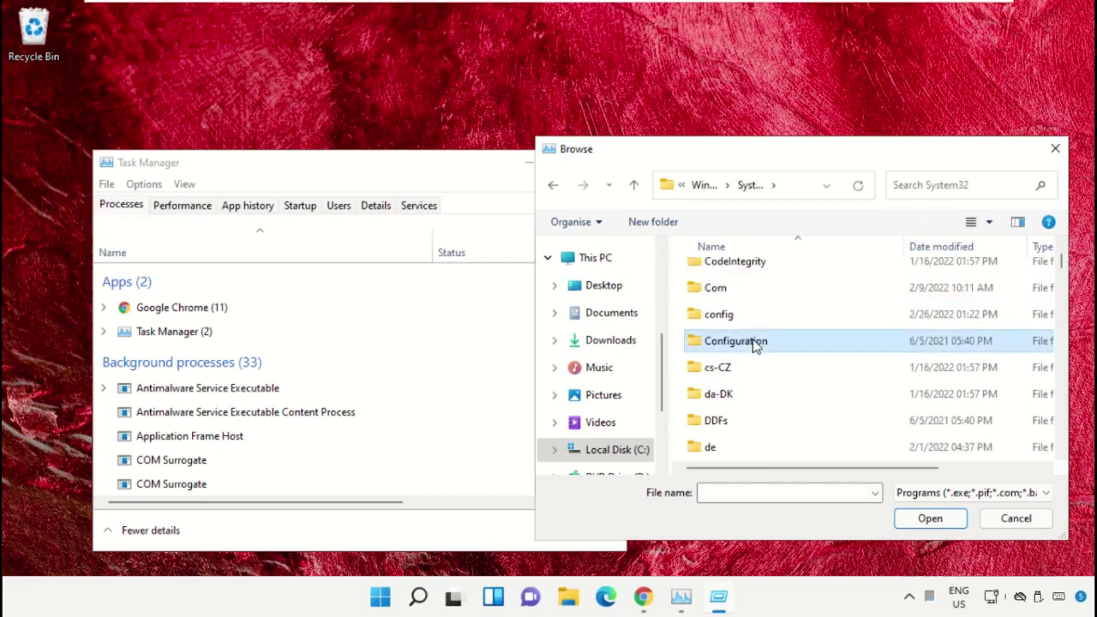
pyautogui.press('Down')
pyautogui.press('Down')
pyautogui.press('Down')
pyautogui.press('Down')
pyautogui.press('Down')
pyautogui.press('Down')
pyautogui.press('Down')
pyautogui.press('Down')
pyautogui.press('Down')
pyautogui.press('Down')
pyautogui.press('Down')
pyautogui.press('Down')
pyautogui.press('Down')
pyautogui.press('Down')
pyautogui.press('Down')
pyautogui.press('Down')
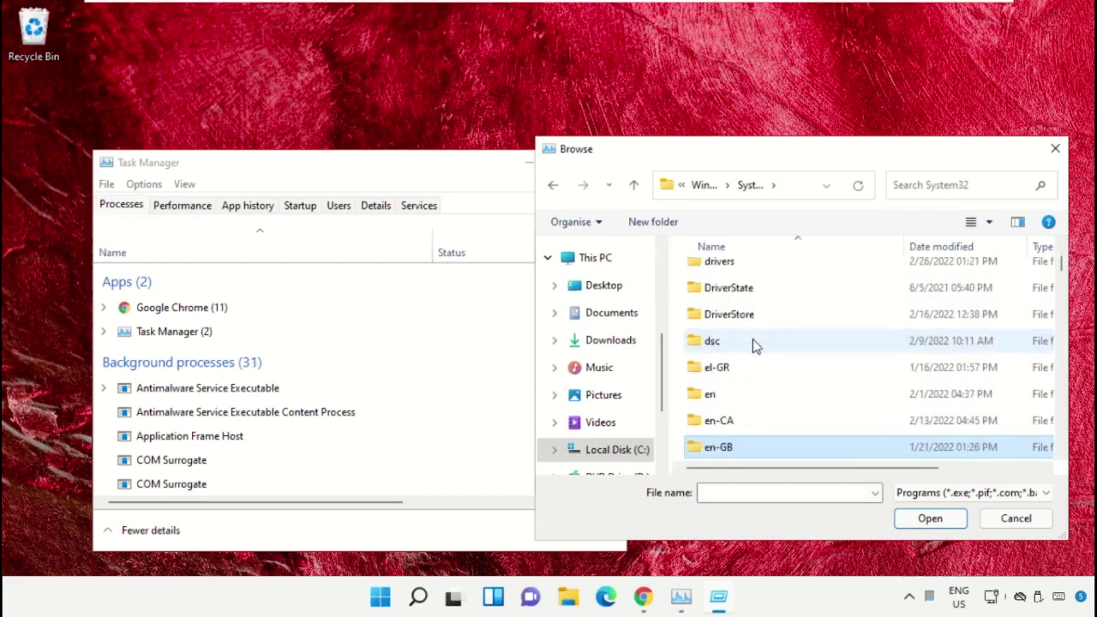
pyautogui.press('Down')
pyautogui.press('Down')
pyautogui.press('Down')
pyautogui.press('Down')
pyautogui.press('Down')
pyautogui.press('Down')
pyautogui.press('Down')
pyautogui.press('Down')
pyautogui.press('Down')
pyautogui.press('Down')
pyautogui.press('Down')
pyautogui.press('Down')
pyautogui.press('Down')
pyautogui.press('Down')
pyautogui.press('Down')
pyautogui.press('Down')
pyautogui.press('Down')
pyautogui.press('Down')
pyautogui.press('Down')
pyautogui.press('Down')
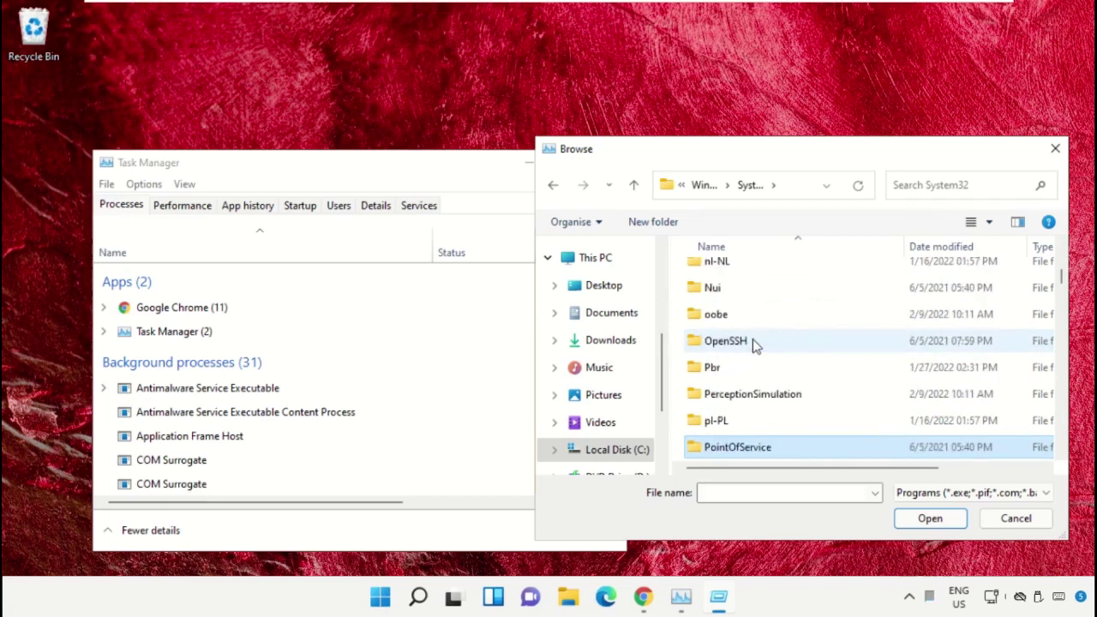
pyautogui.press('Down')
pyautogui.press('Down')
pyautogui.press('Down')
pyautogui.press('Down')
pyautogui.press('Down')
pyautogui.press('Down')
pyautogui.press('Down')
pyautogui.press('Down')
pyautogui.press('Down')
pyautogui.press('Down')
pyautogui.press('Down')
pyautogui.press('Down')
pyautogui.press('Down')
pyautogui.press('Down')
pyautogui.press('Down')
pyautogui.press('Down')
pyautogui.press('Down')
pyautogui.press('Down')
pyautogui.press('Down')
pyautogui.press('Down')
pyautogui.write('cmd')
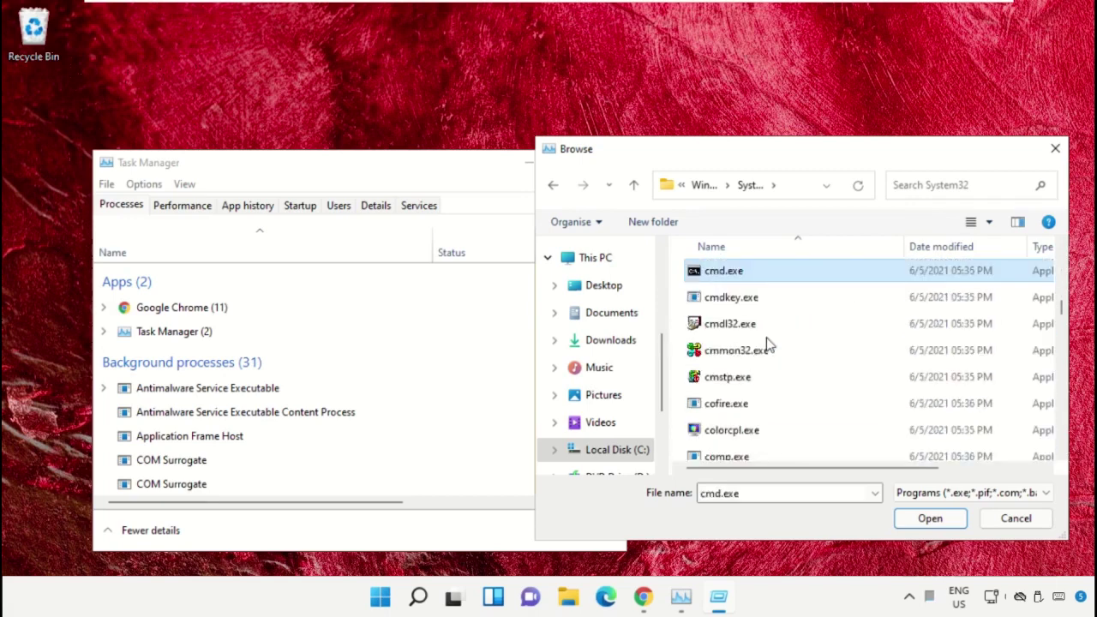
# Run cmd.exe with administrative privileges, minimize Task Manager, and resize and reposition the Command Prompt
pyautogui.click(906, 519)
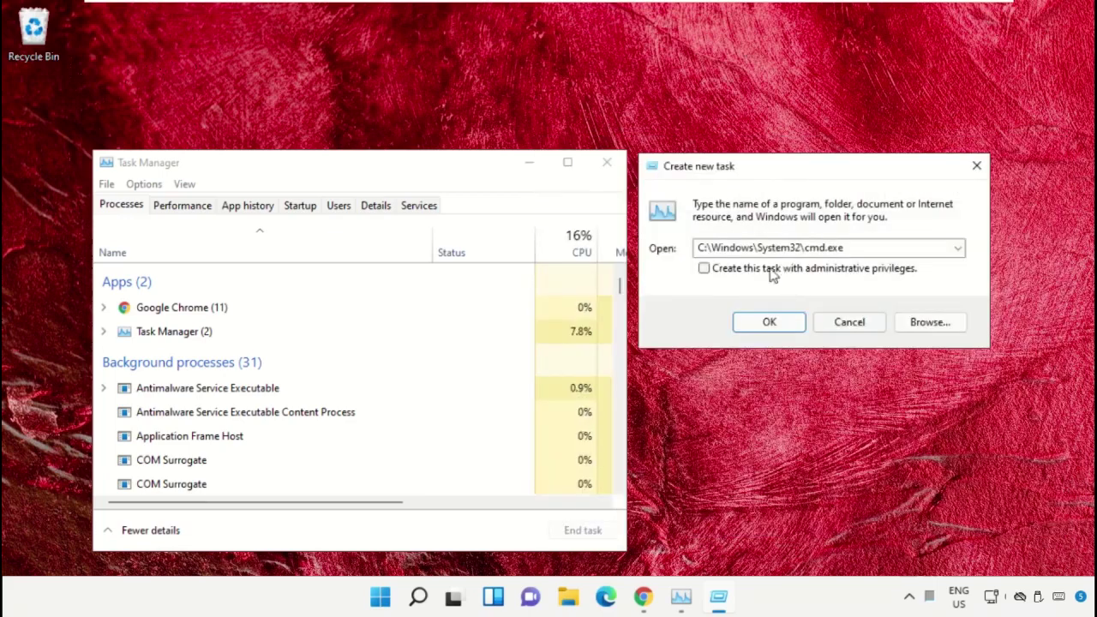
pyautogui.click(703, 269)
pyautogui.click(781, 325)
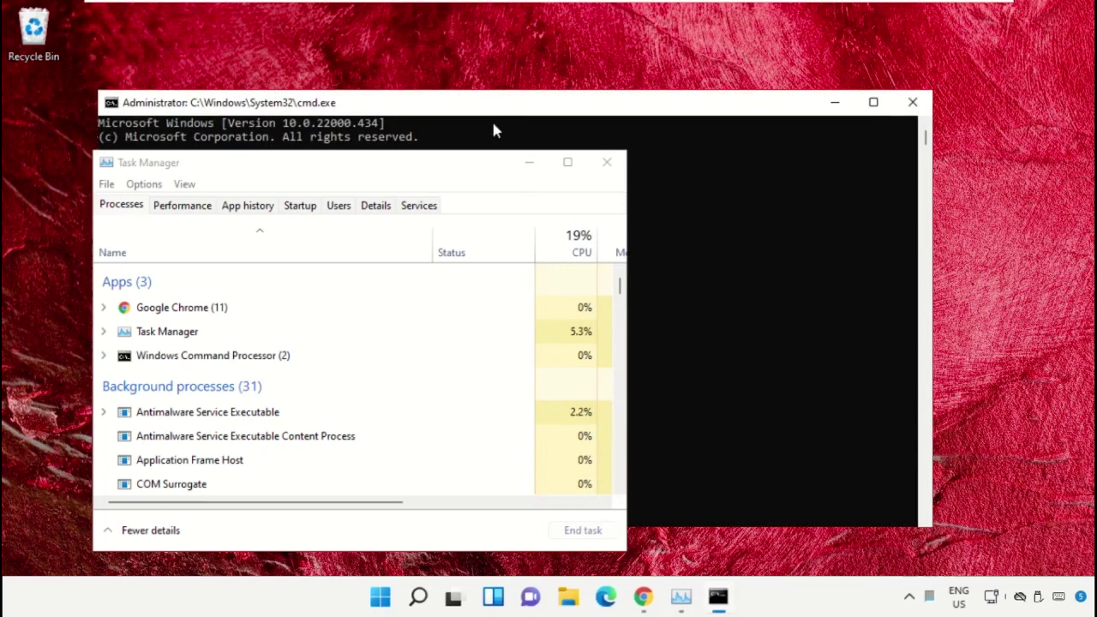
pyautogui.click(535, 169)
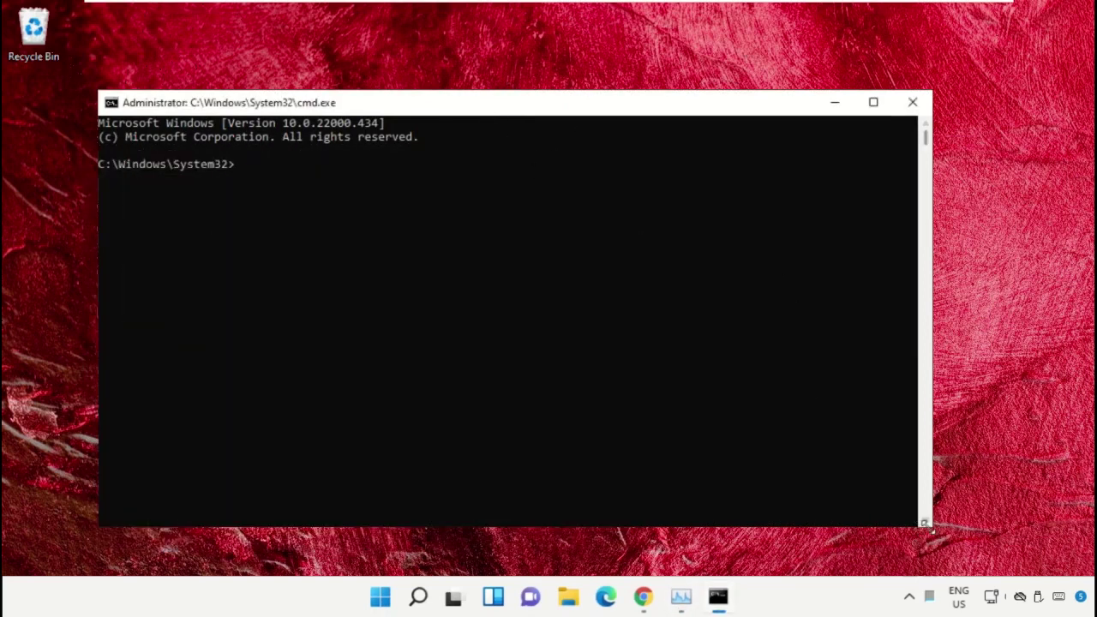
pyautogui.moveTo(922, 533); pyautogui.dragTo(748, 429)
pyautogui.moveTo(429, 114); pyautogui.dragTo(541, 230)
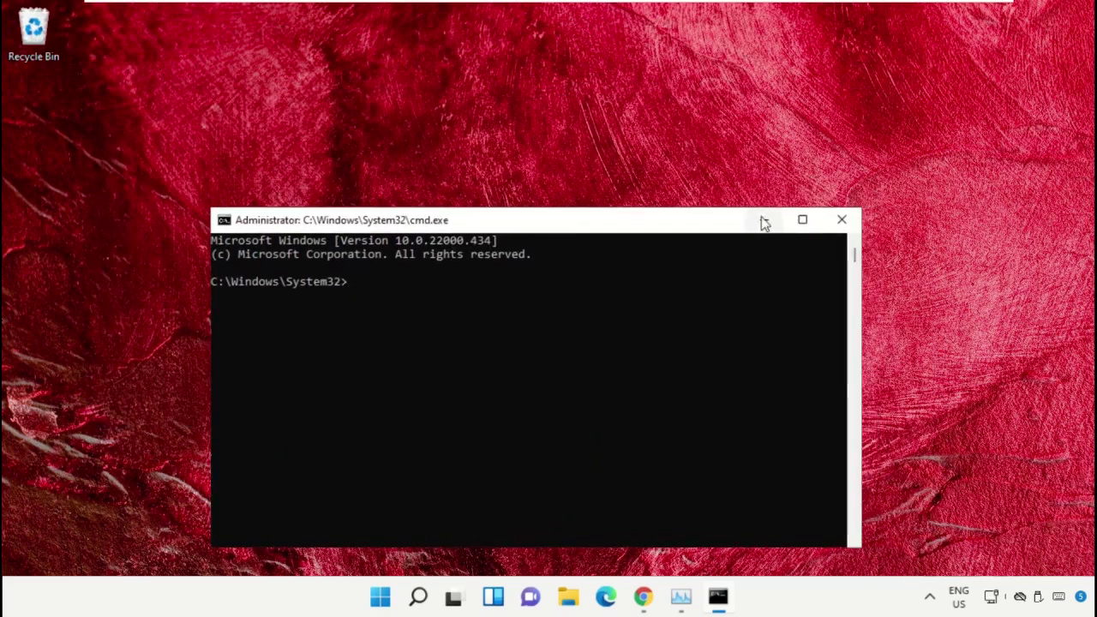
# In Chrome, search Google for hows.tech windows commands and open the Important Windows Commands article
pyautogui.click(643, 597)
pyautogui.click(371, 317)
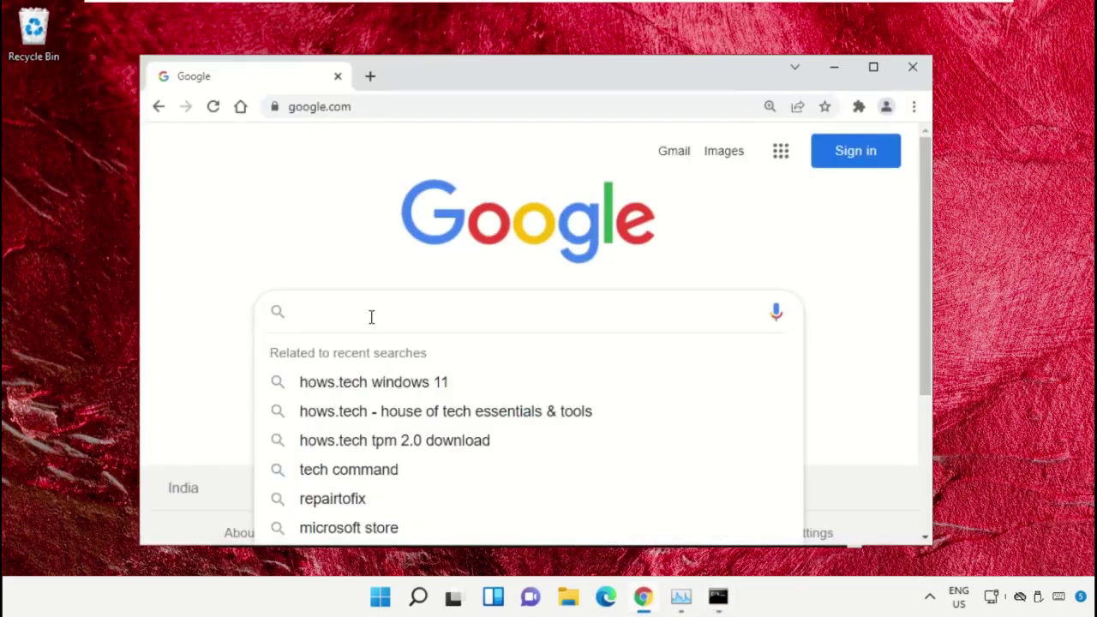
pyautogui.write('hows')
pyautogui.press('Down')
pyautogui.press('Return')
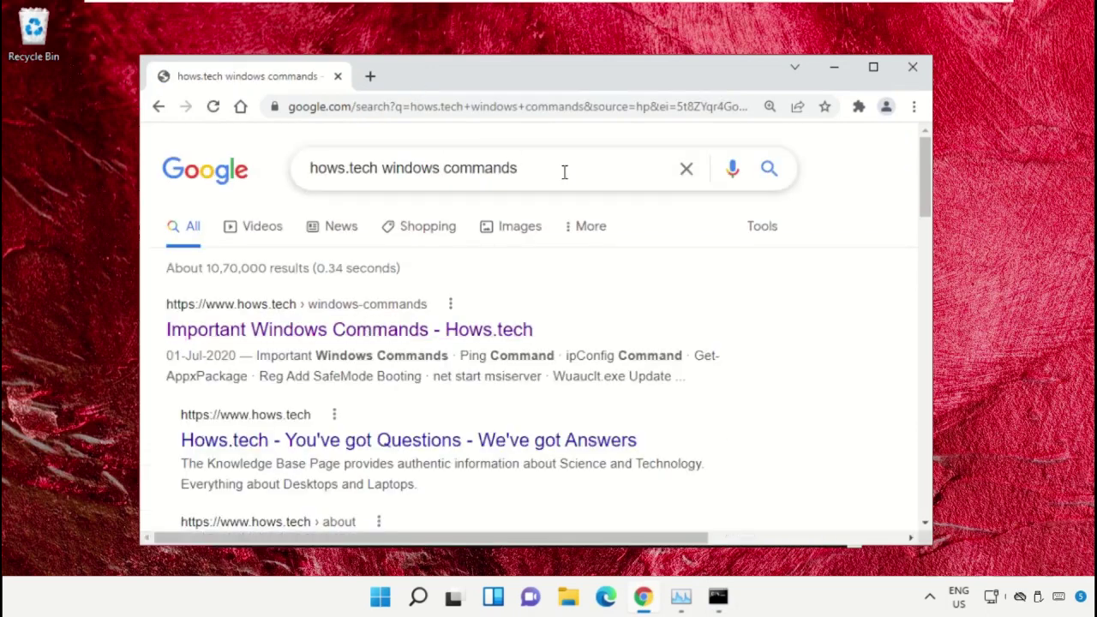
pyautogui.click(414, 336)
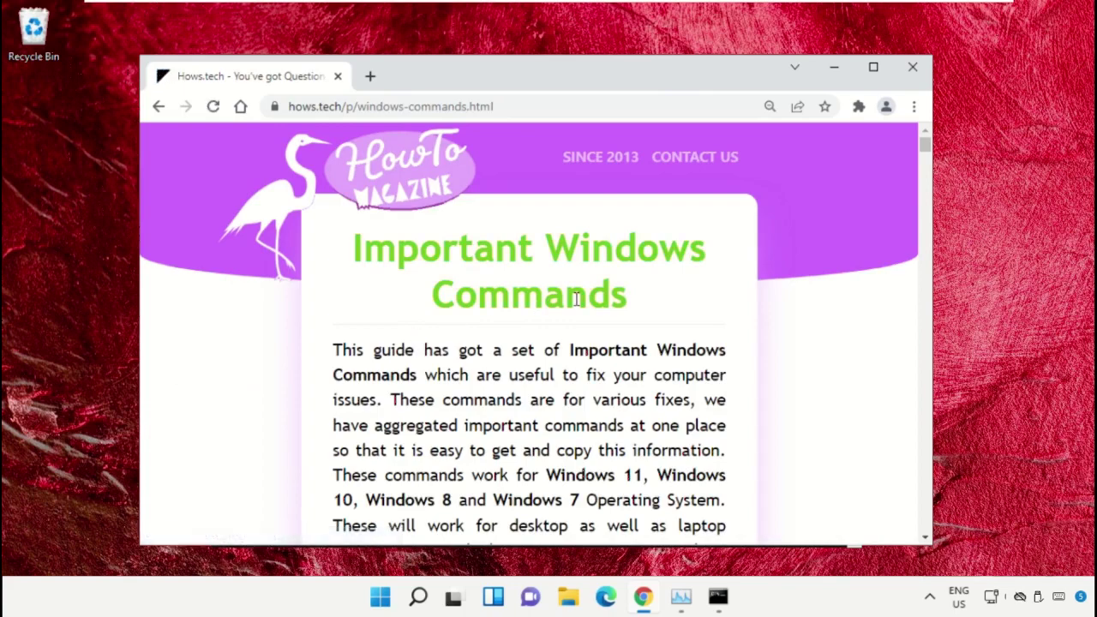
# Scroll the article to the sfc scanfile and verifyfile commands for ieframe.dll
pyautogui.scroll(-10, 686, 308)
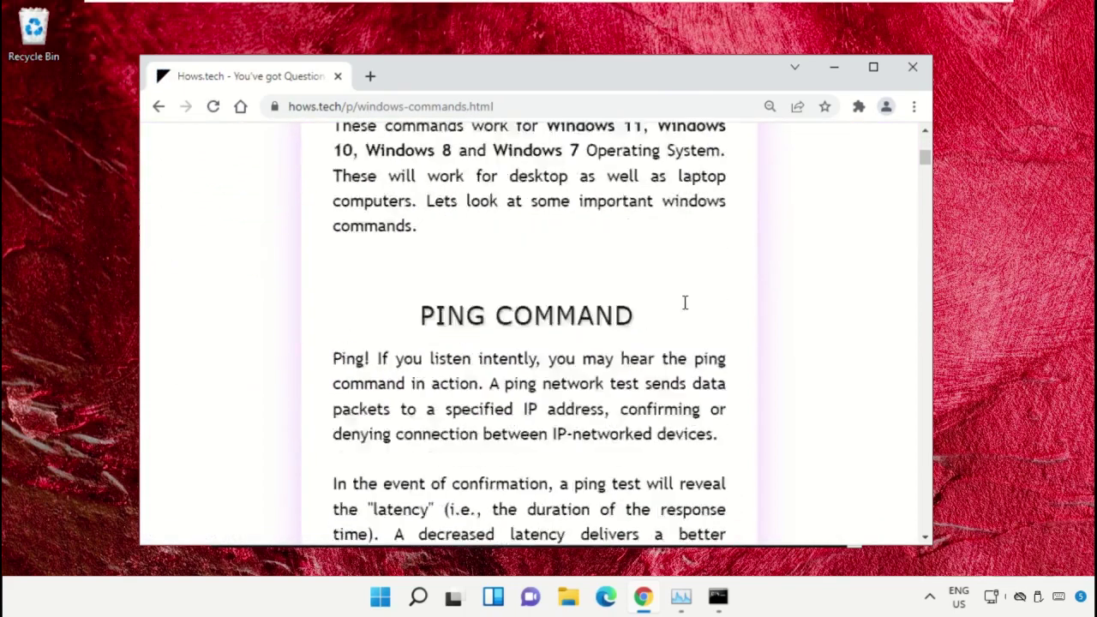
pyautogui.scroll(-15, 685, 308)
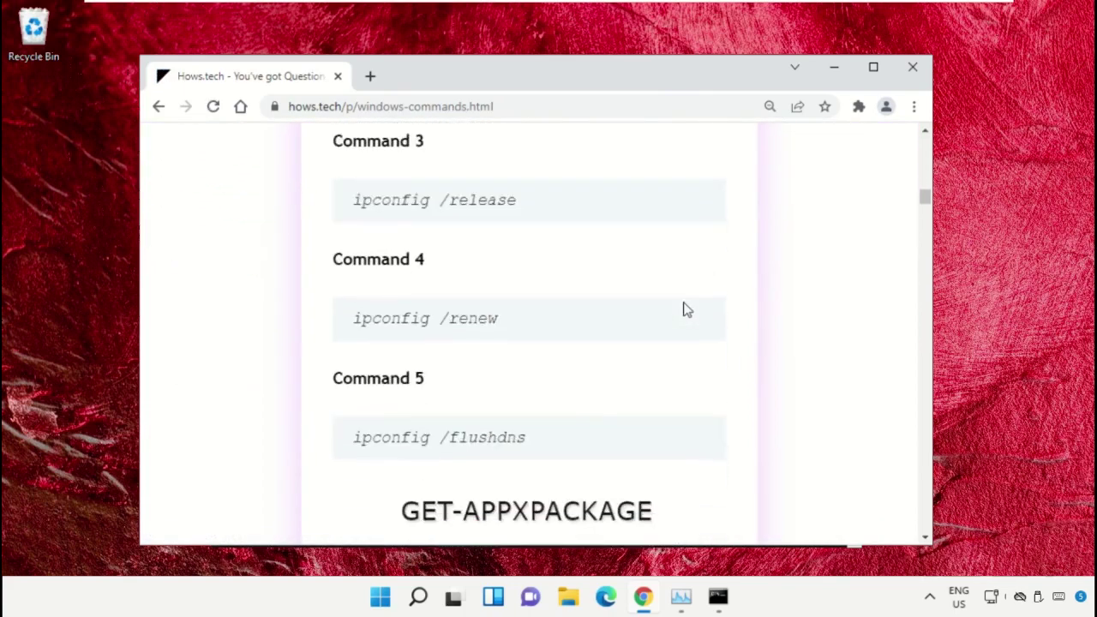
pyautogui.scroll(-15, 685, 308)
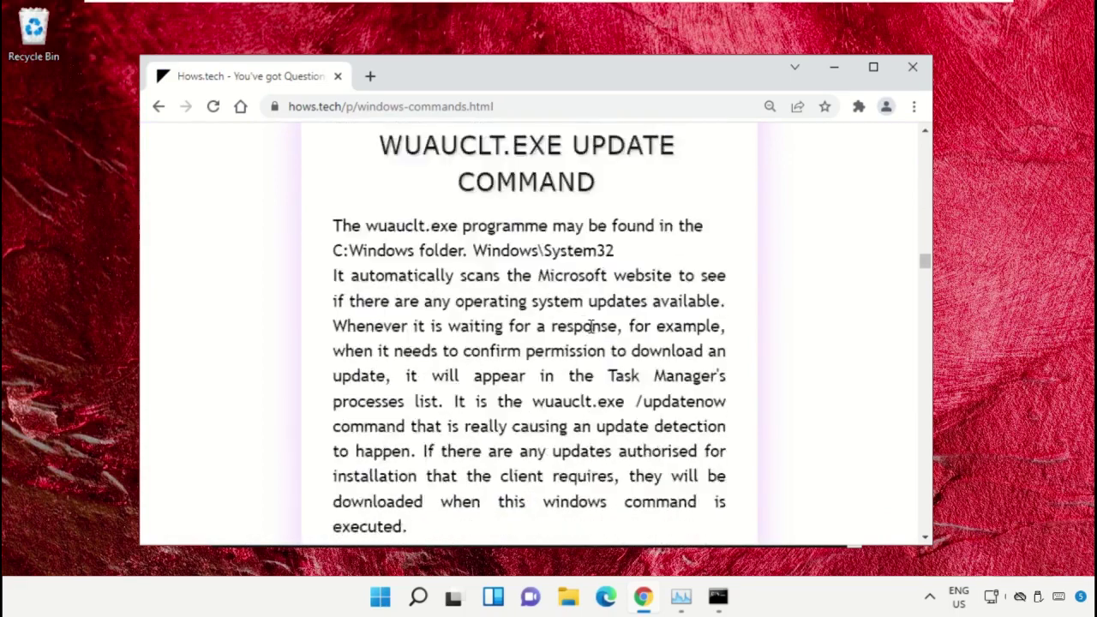
pyautogui.scroll(-6, 565, 325)
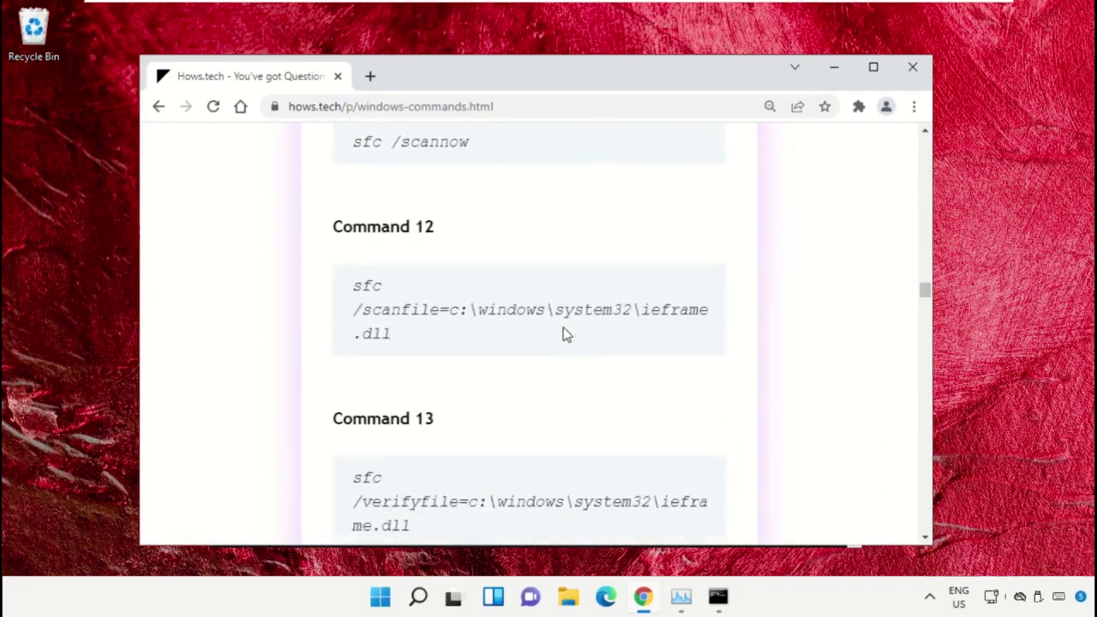
pyautogui.scroll(-1, 565, 334)
pyautogui.scroll(2, 565, 334)
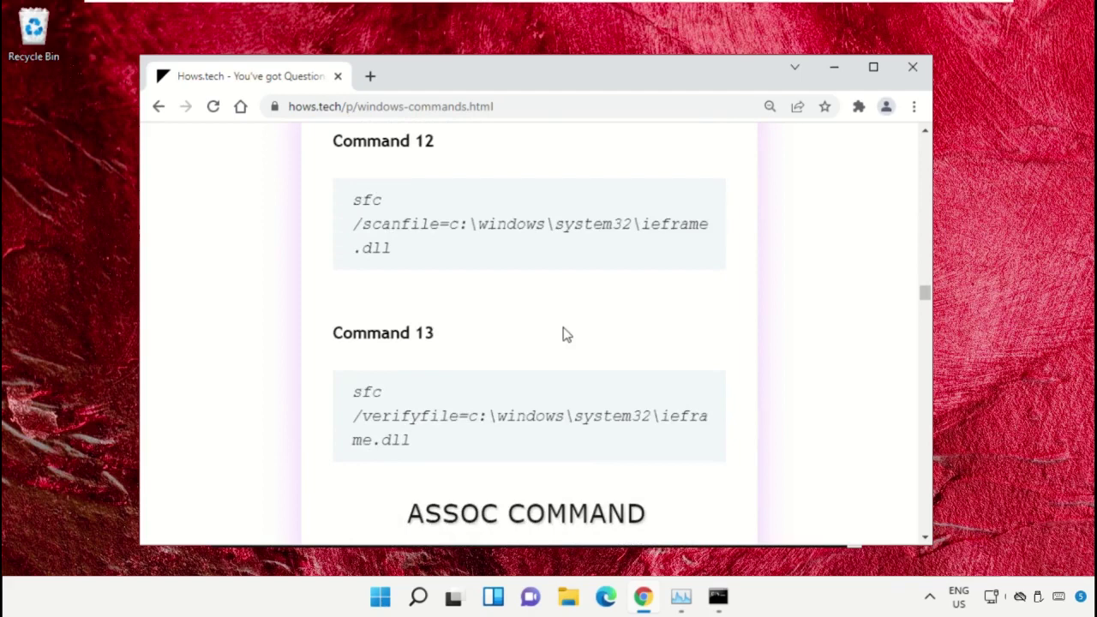
# Arrange the Command Prompt and Chrome windows so both are visible
pyautogui.scroll(1, 566, 334)
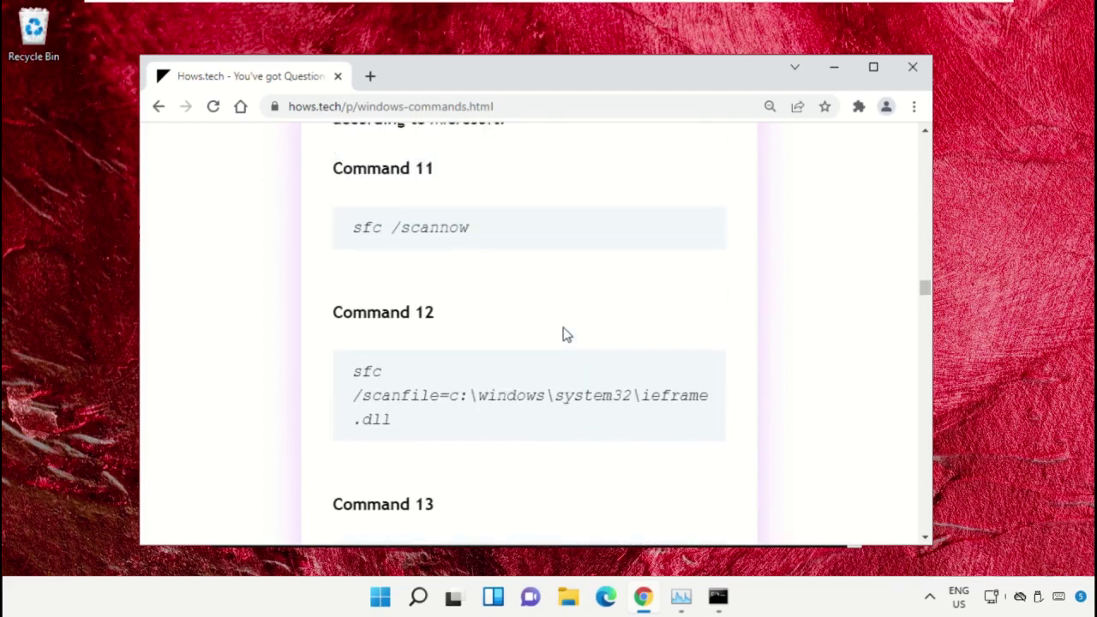
pyautogui.click(718, 597)
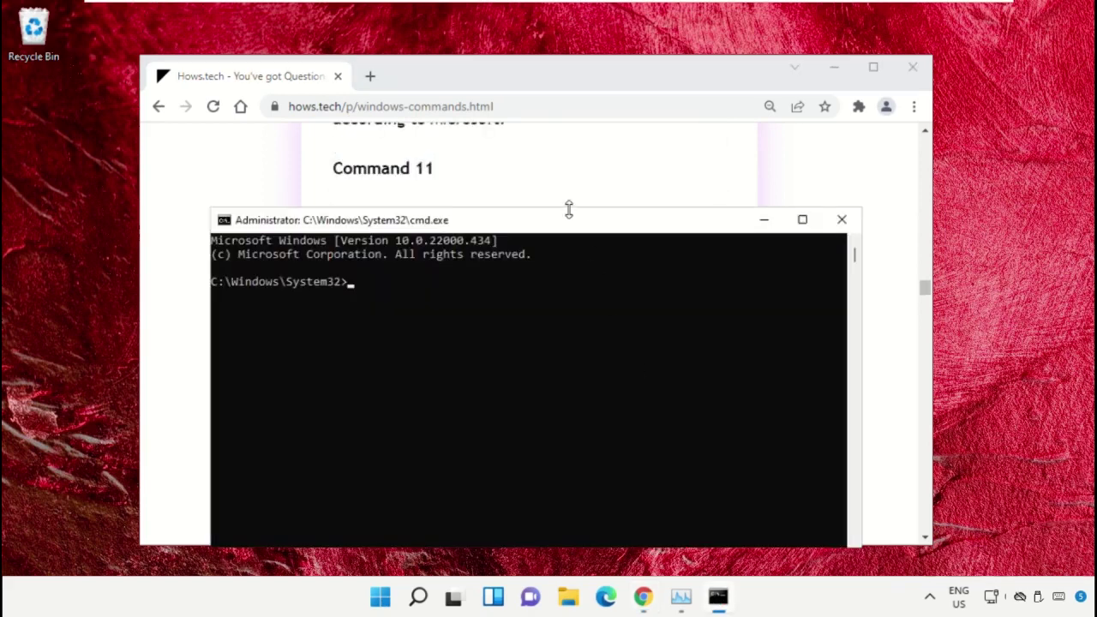
pyautogui.moveTo(563, 225); pyautogui.dragTo(683, 227)
pyautogui.moveTo(545, 69); pyautogui.dragTo(468, 92)
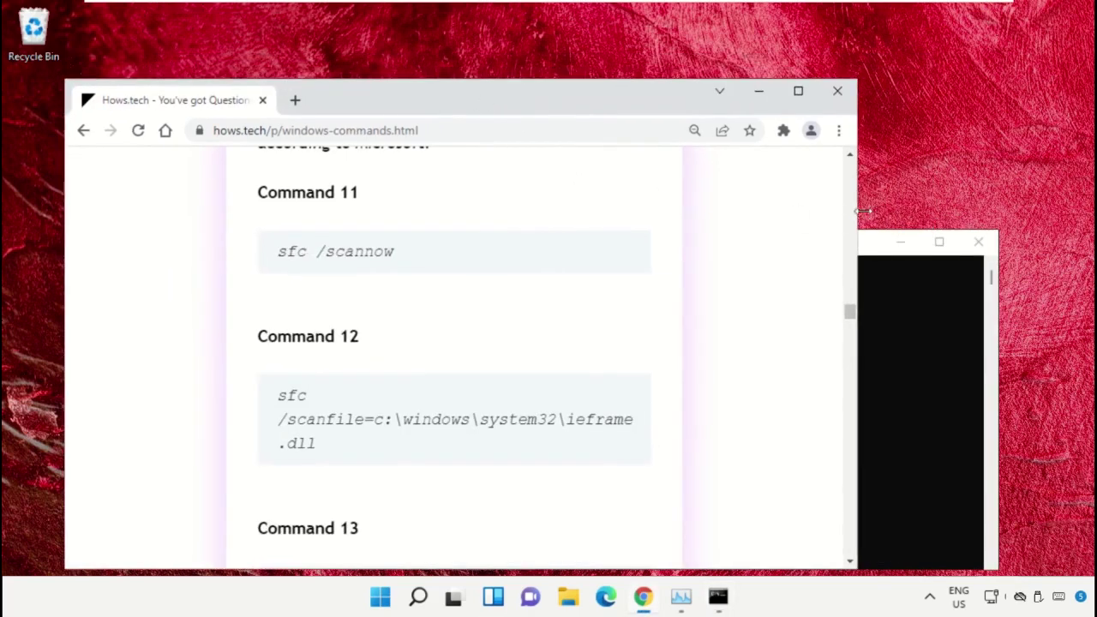
pyautogui.click(867, 251)
pyautogui.moveTo(712, 248); pyautogui.dragTo(834, 164)
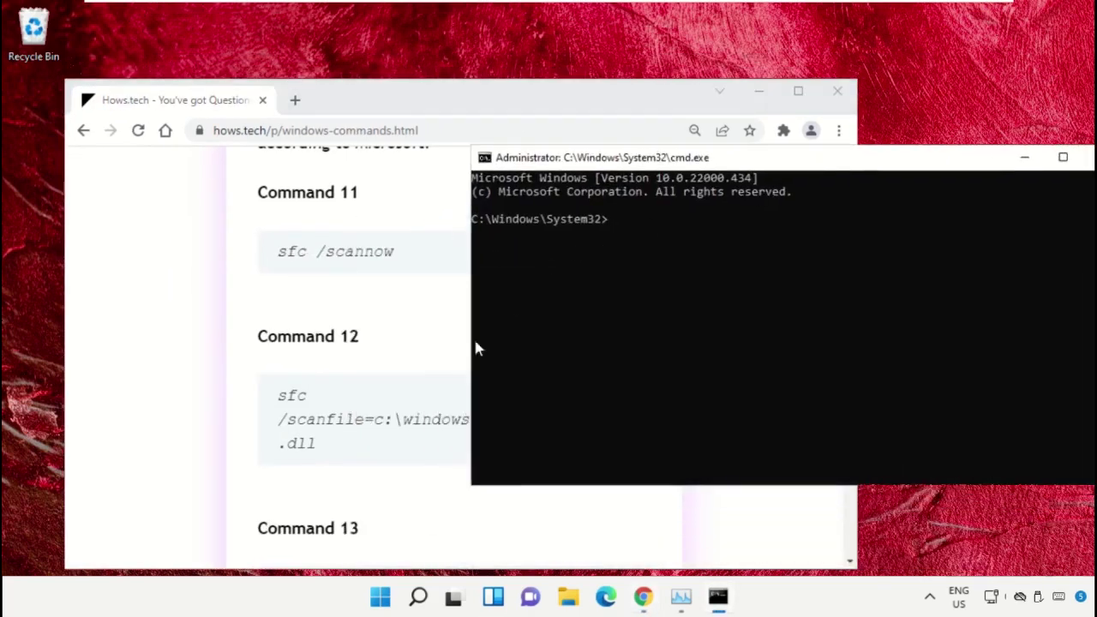
# Copy the Command 12 sfc /scanfile command from the article
pyautogui.tripleClick(314, 428)
pyautogui.click(471, 358)
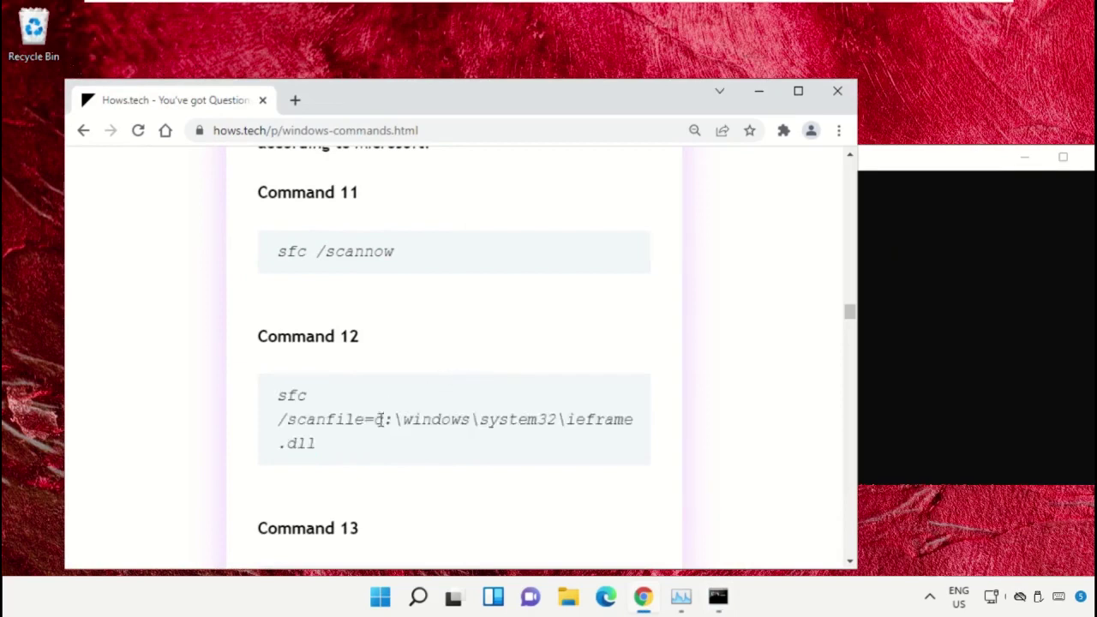
pyautogui.tripleClick(358, 429)
pyautogui.rightClick(358, 428)
pyautogui.click(440, 296)
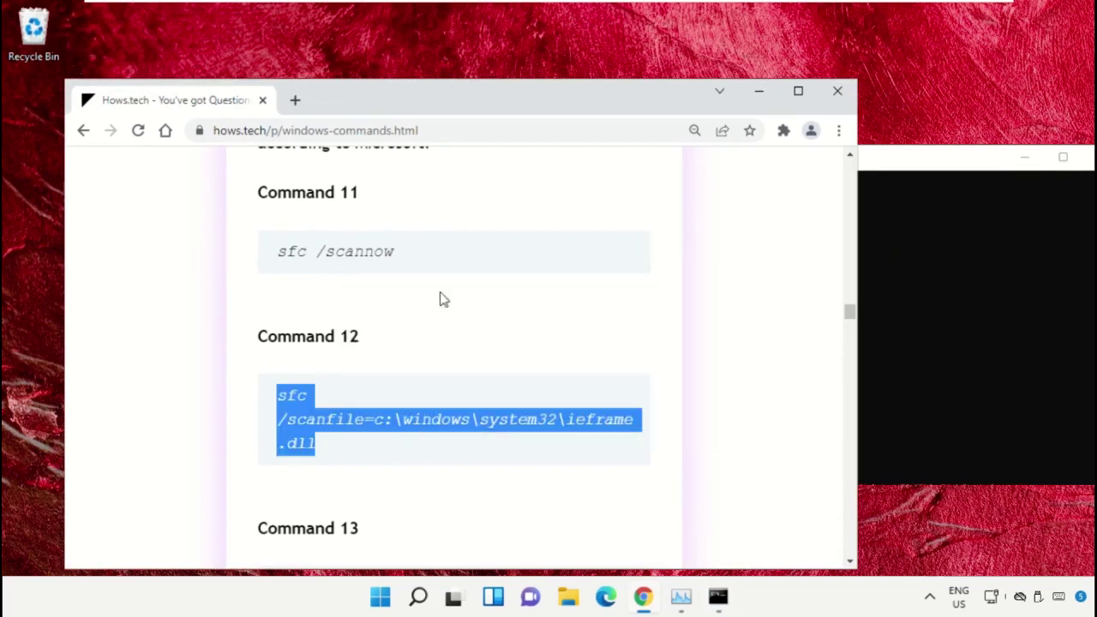
# Paste and run sfc /scanfile=c:\windows\system32\ieframe.dll in the admin Command Prompt
pyautogui.click(915, 220)
pyautogui.moveTo(883, 174); pyautogui.dragTo(834, 167)
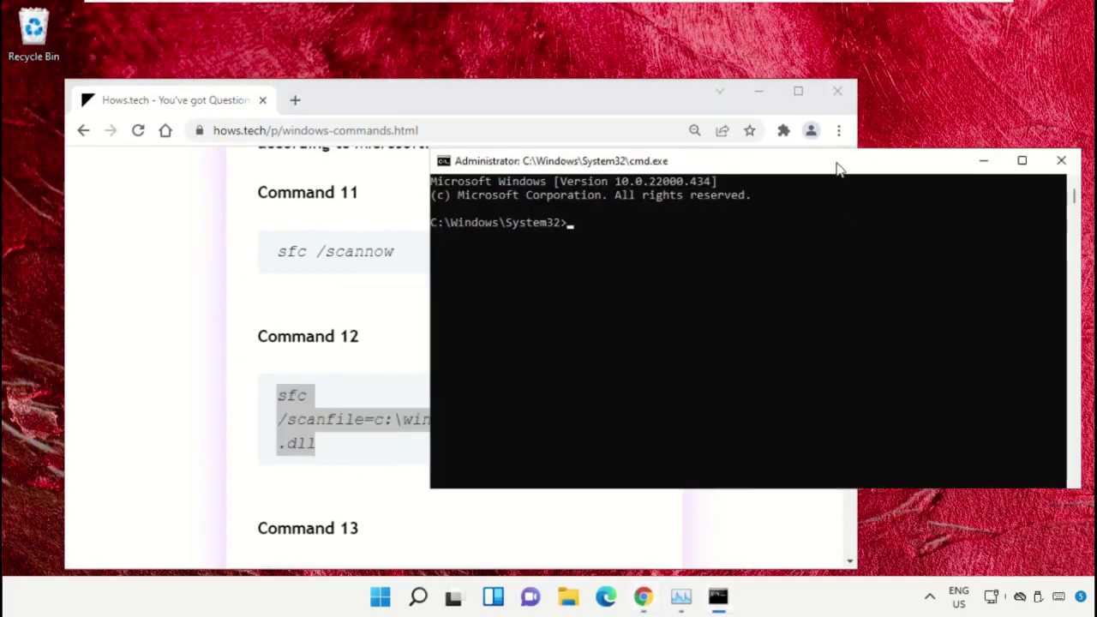
pyautogui.rightClick(677, 241)
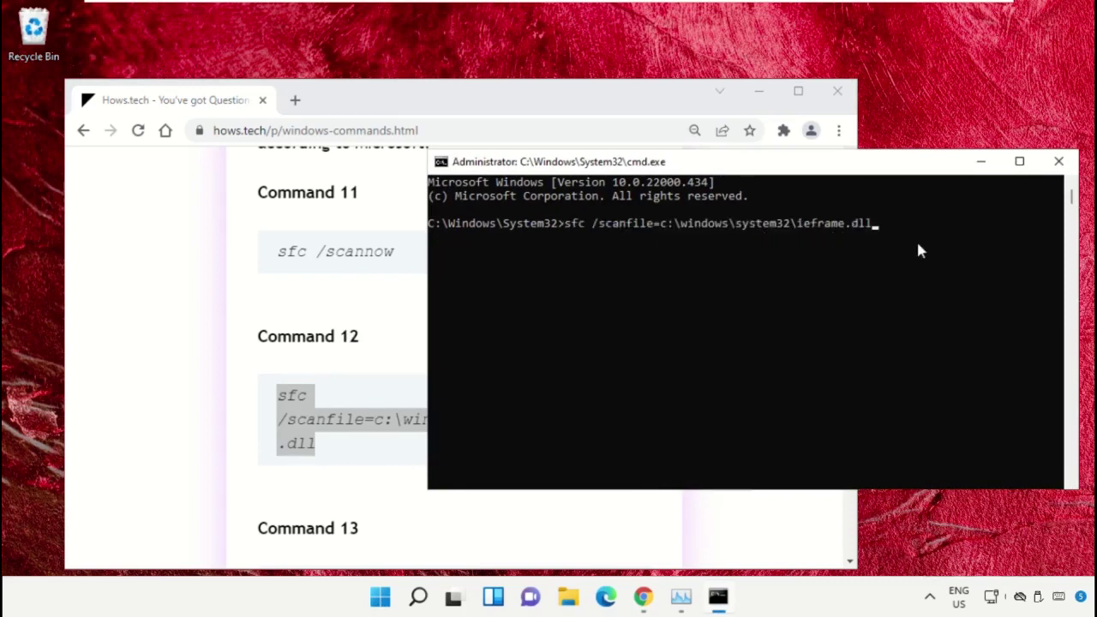
pyautogui.press('Return')
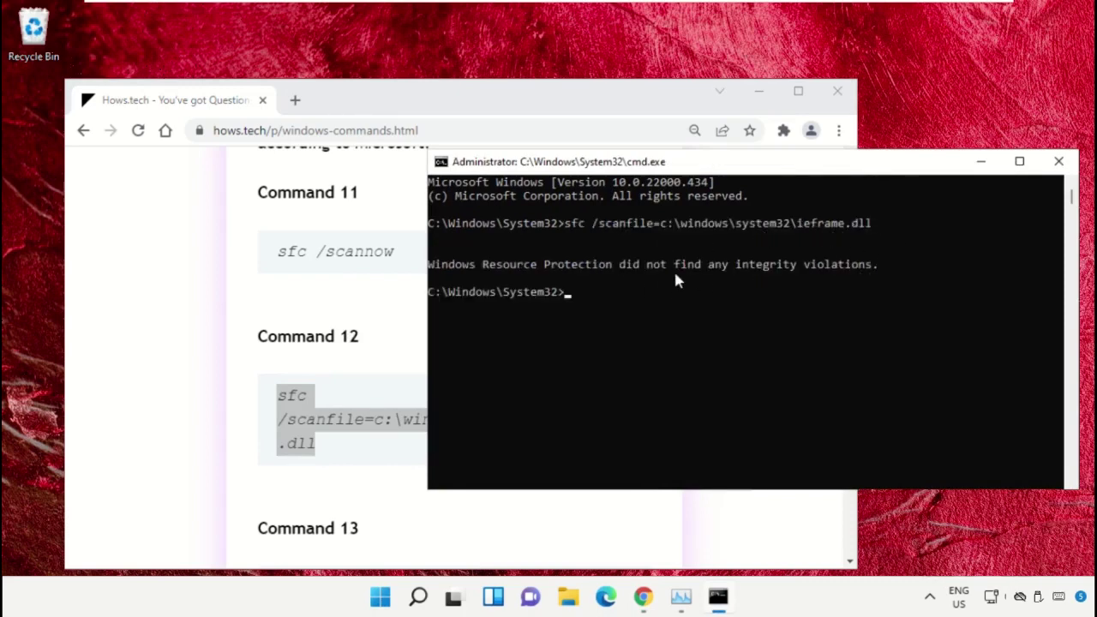
pyautogui.click(374, 279)
# Copy Command 13 and run sfc /verifyfile=c:\windows\system32\ieframe.dll in the admin Command Prompt
pyautogui.scroll(-3, 386, 310)
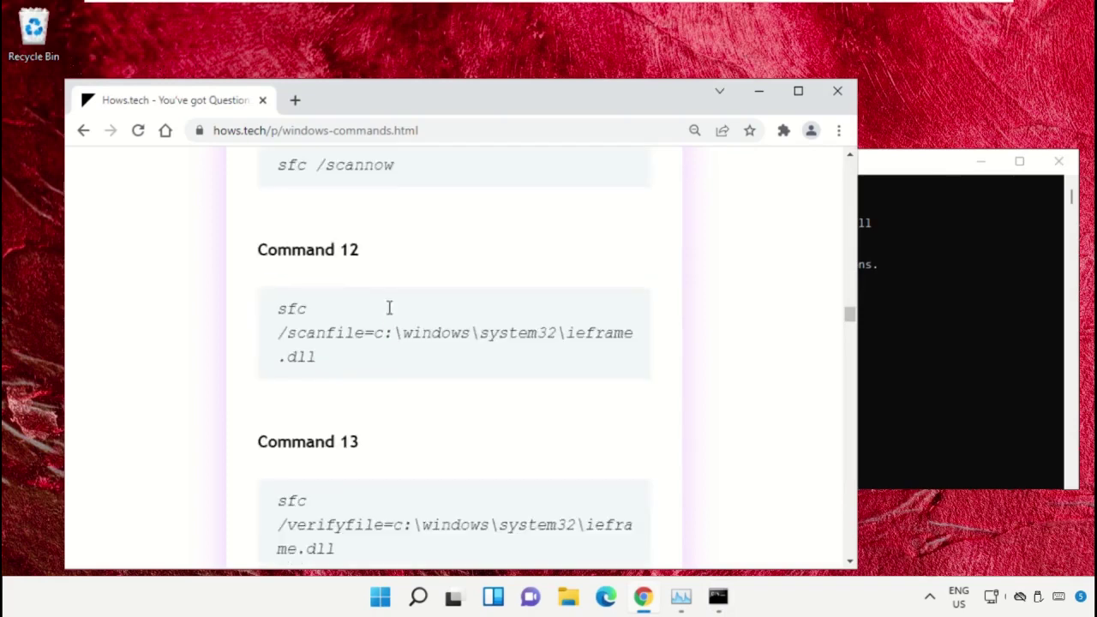
pyautogui.tripleClick(371, 352)
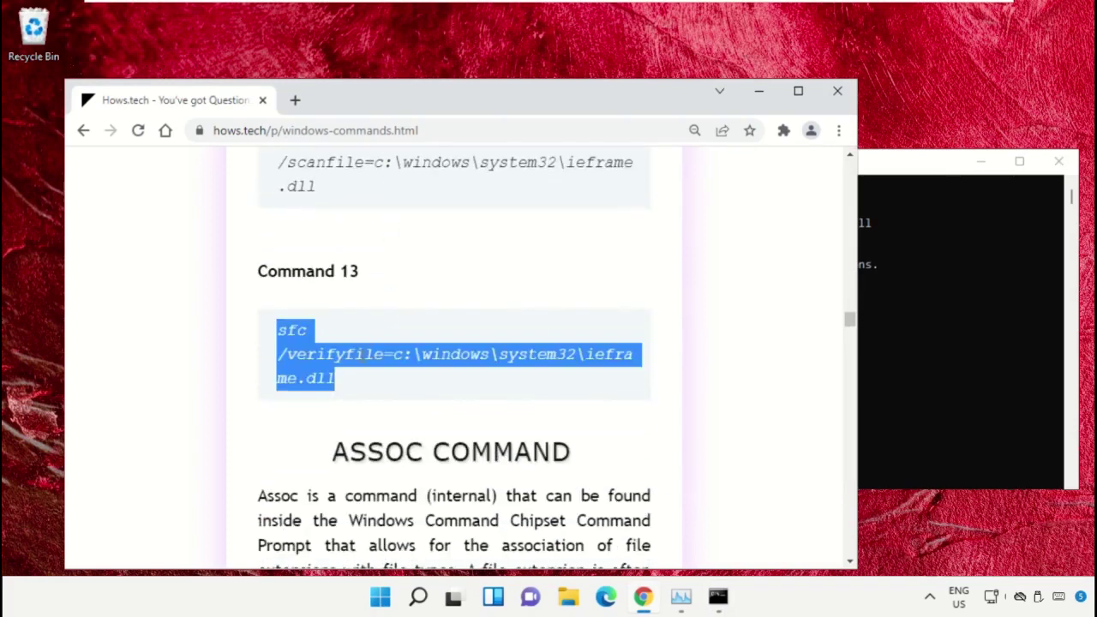
pyautogui.rightClick(362, 360)
pyautogui.click(435, 373)
pyautogui.click(1001, 316)
pyautogui.hotkey('ctrl', 'v')
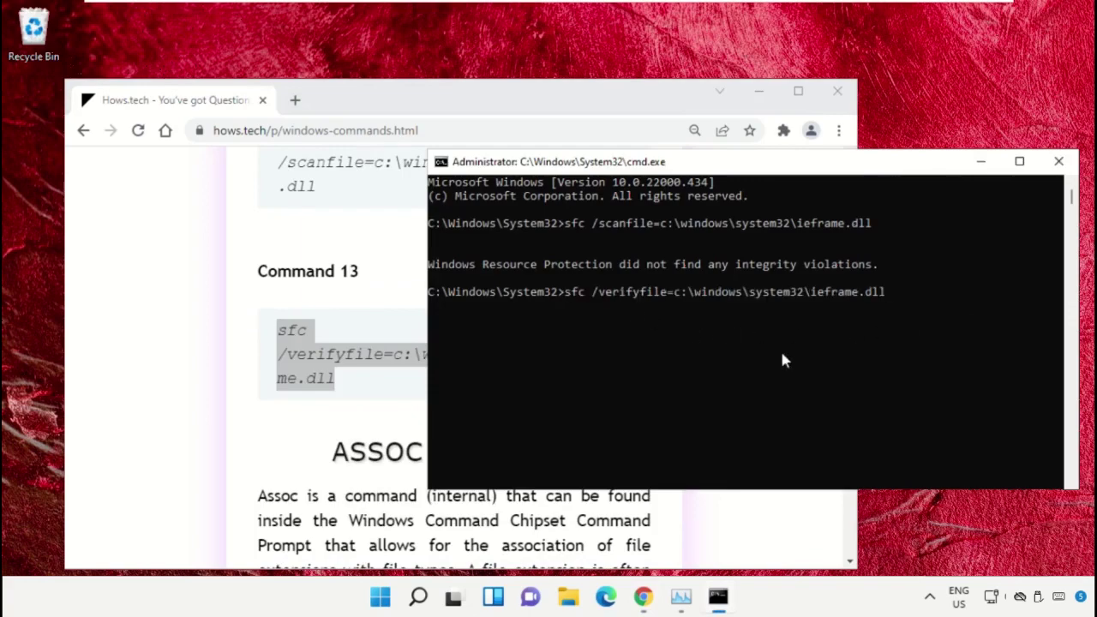
pyautogui.press('Return')
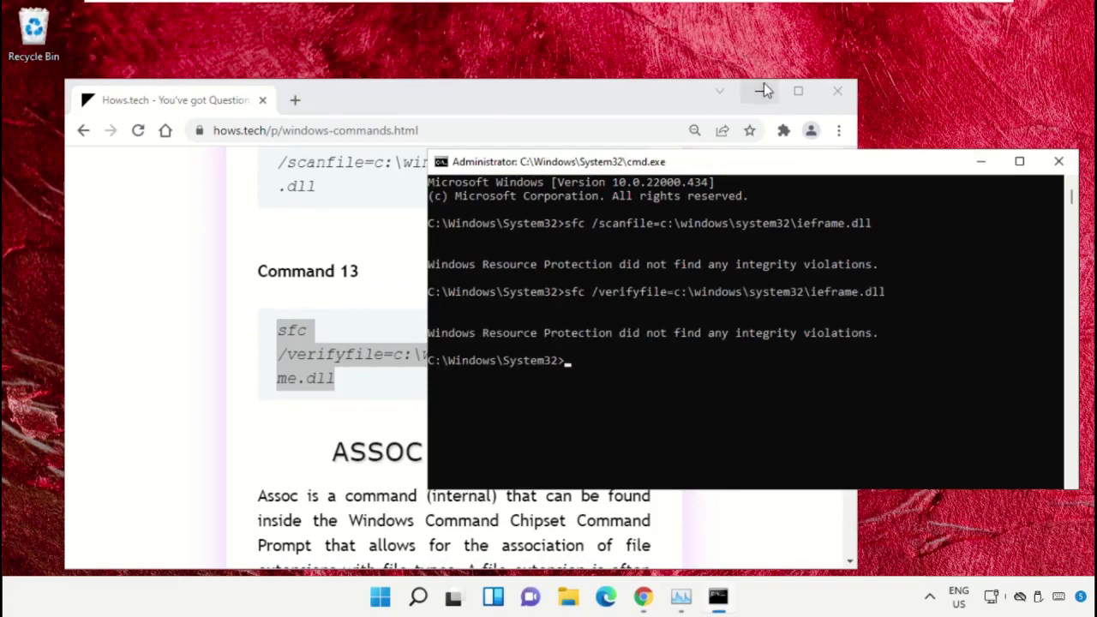
# Minimize Chrome and close the Command Prompt with the exit command
pyautogui.click(757, 97)
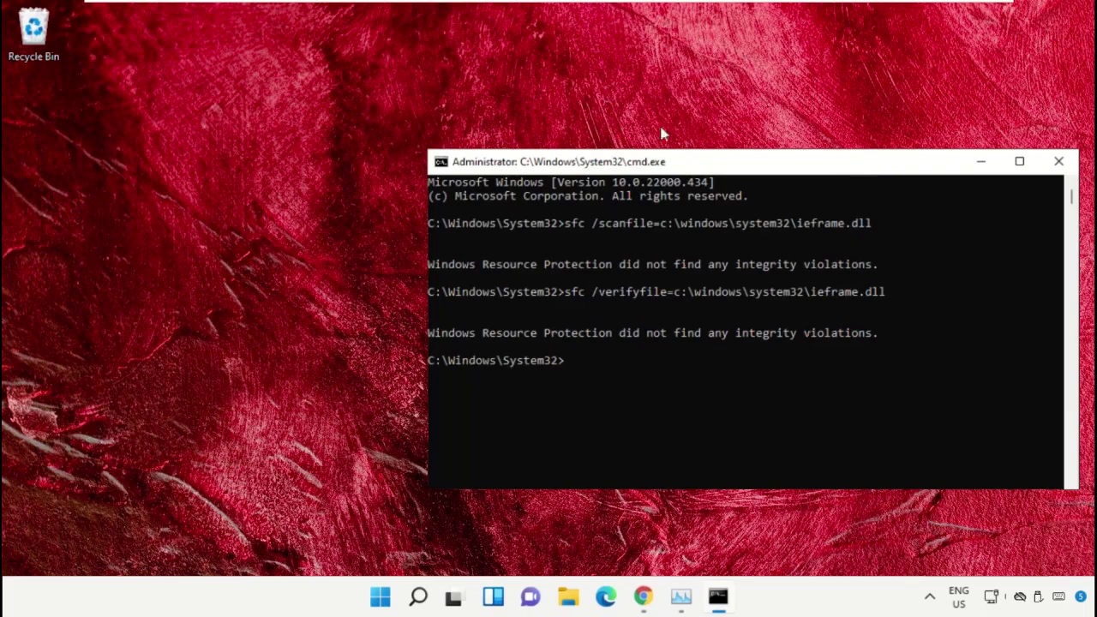
pyautogui.write('exit')
pyautogui.press('Return')
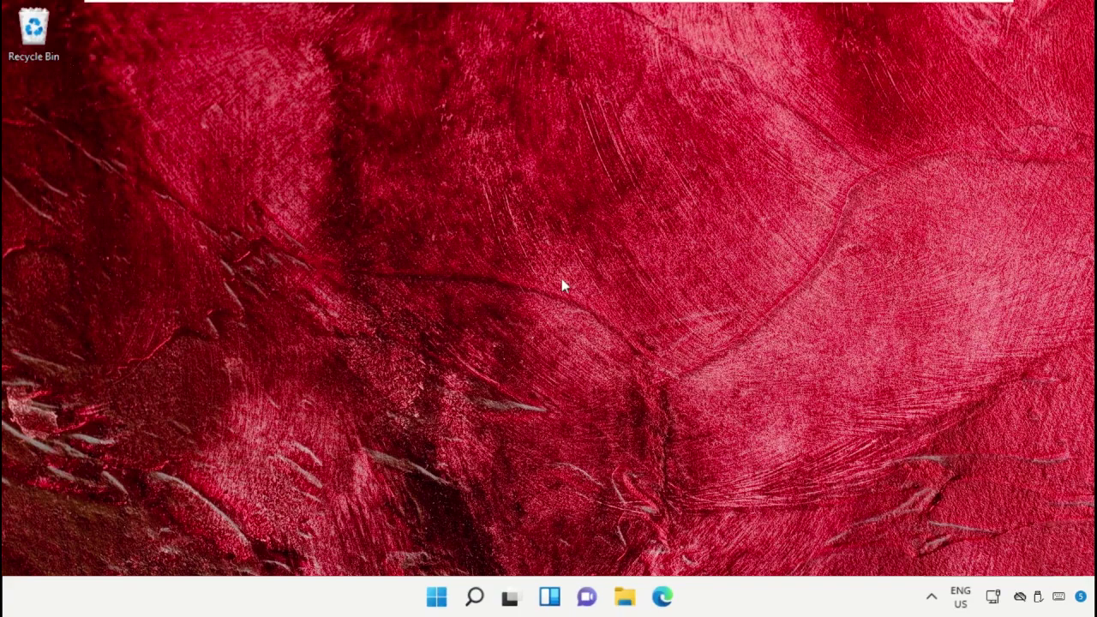
# Launch Settings from search and go to Apps › Optional features
pyautogui.click(474, 596)
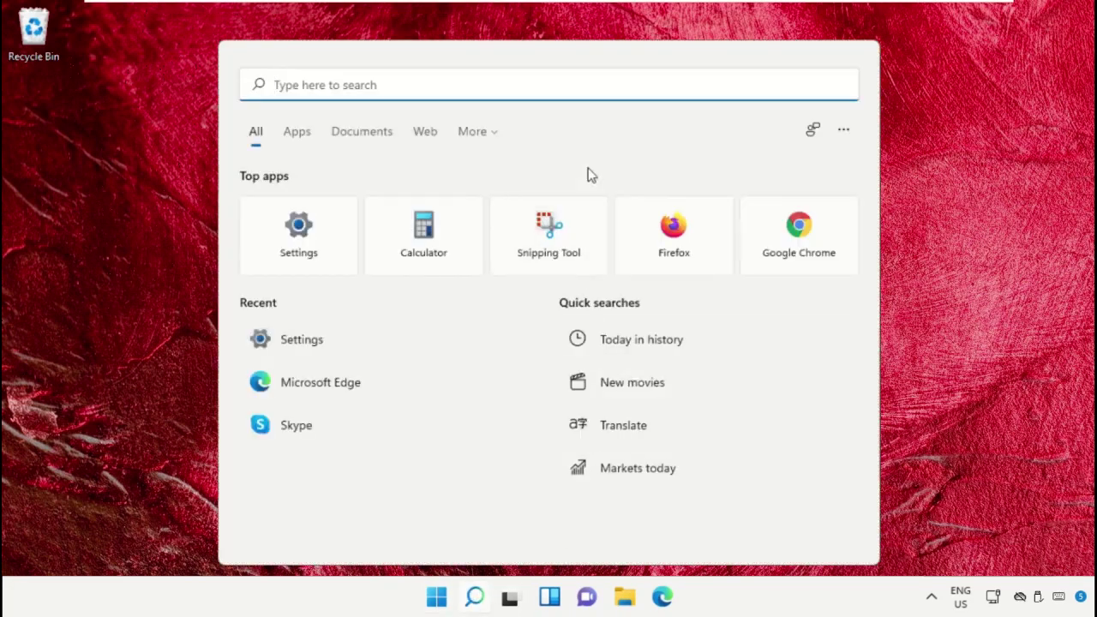
pyautogui.write('Settings')
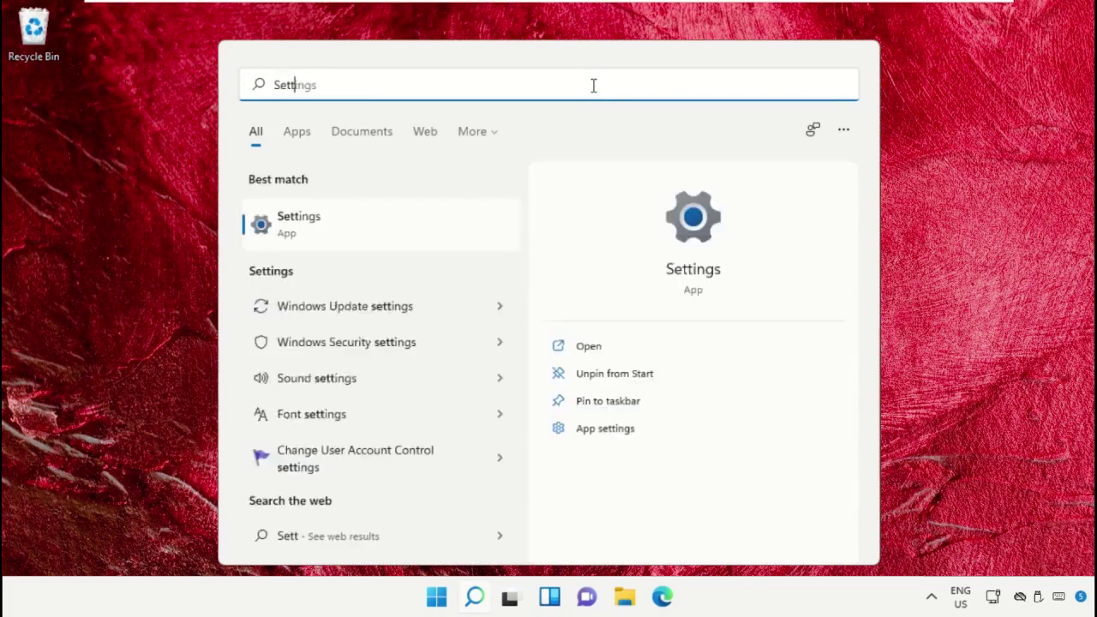
pyautogui.click(384, 242)
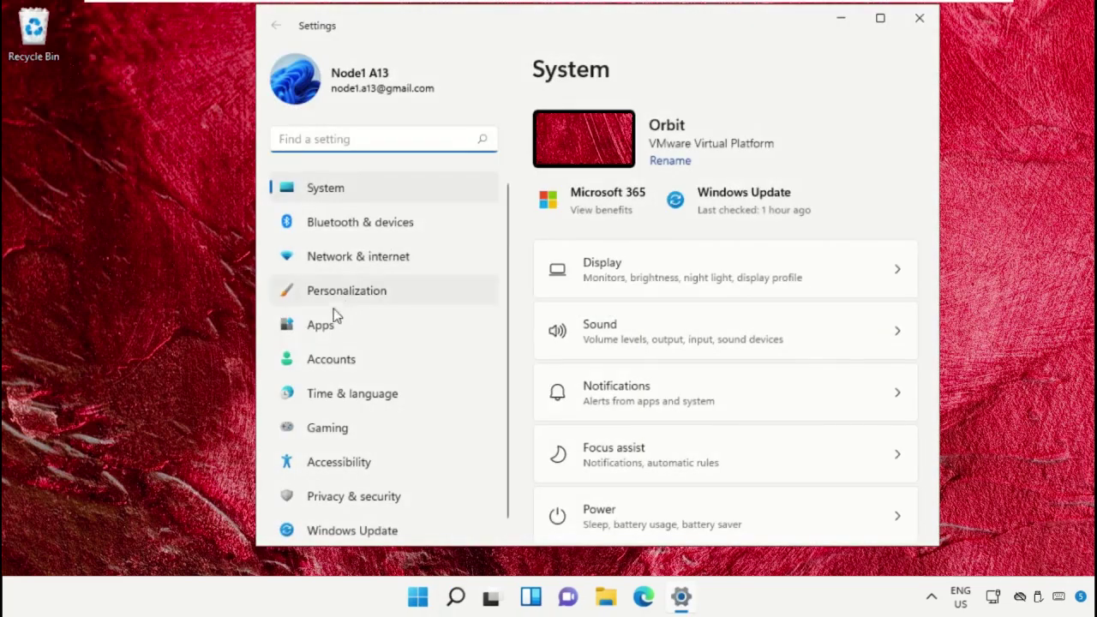
pyautogui.click(334, 319)
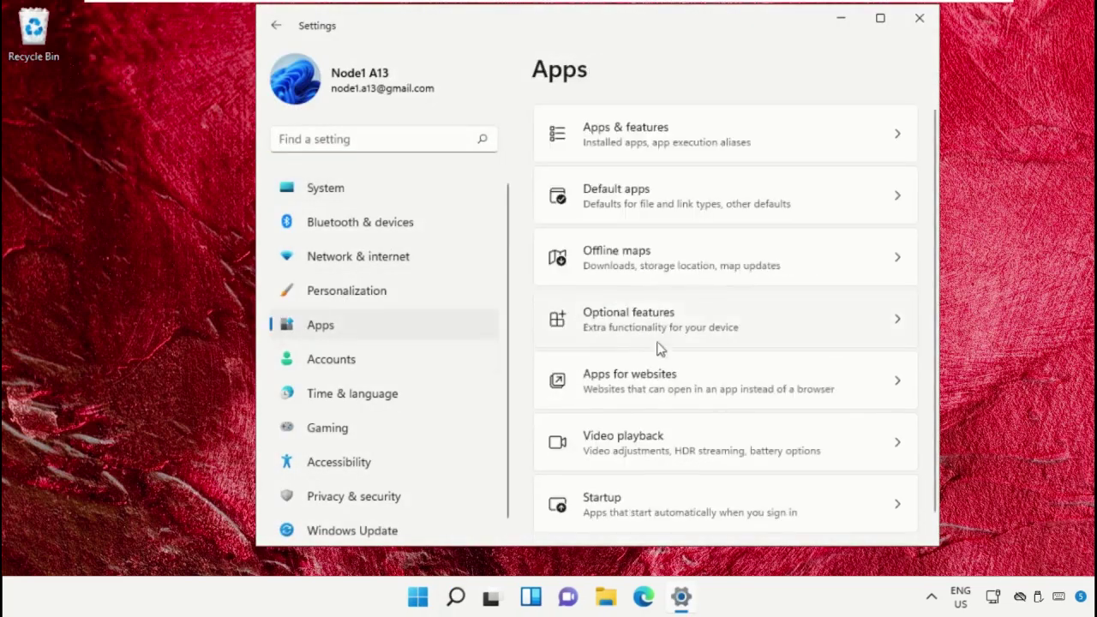
pyautogui.click(690, 327)
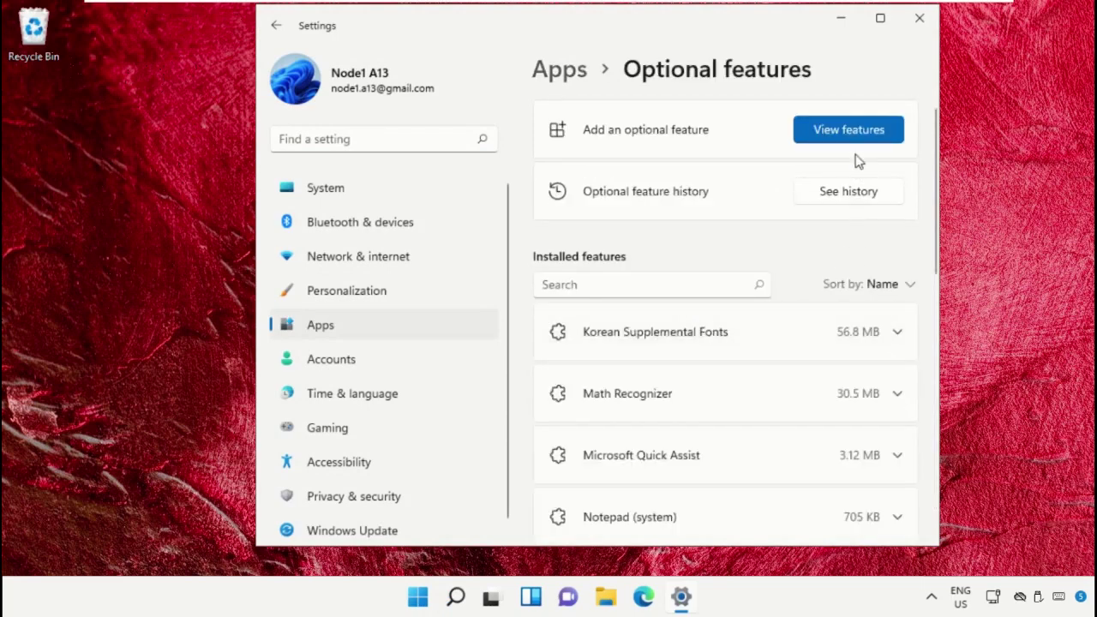
# Add and install the Internet Explorer Mode optional feature, then close Settings
pyautogui.click(852, 138)
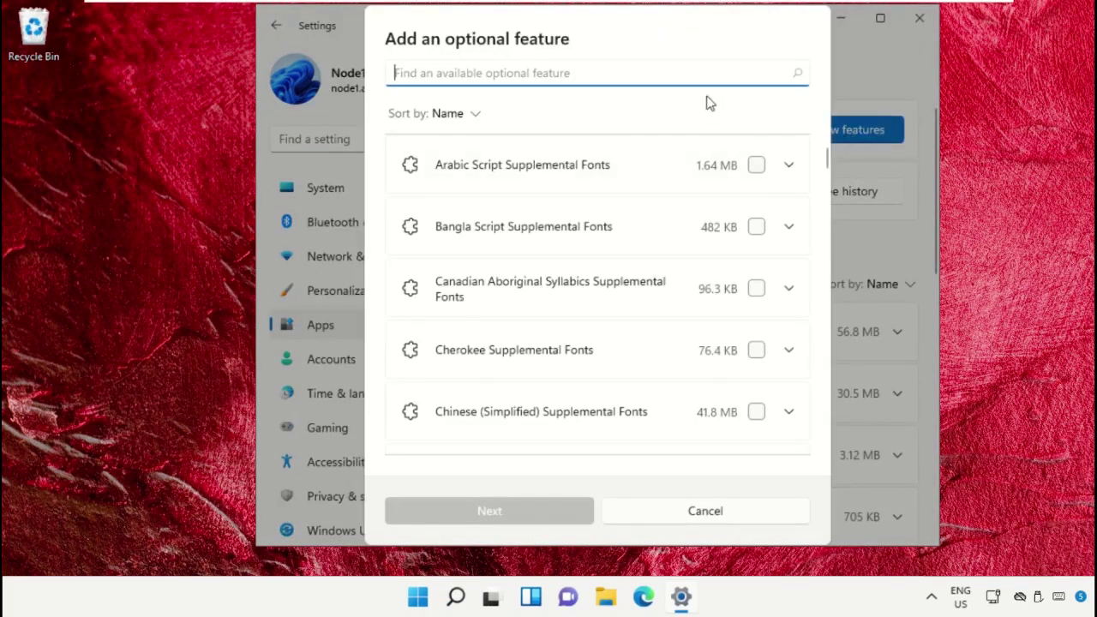
pyautogui.write('Internet Explorer Mode')
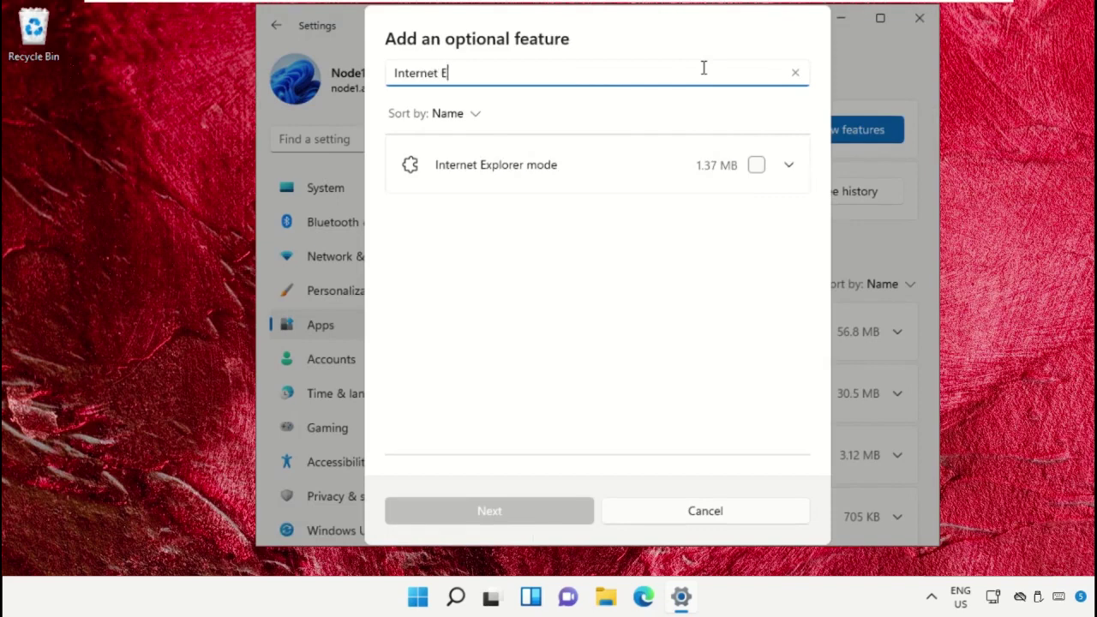
pyautogui.click(756, 165)
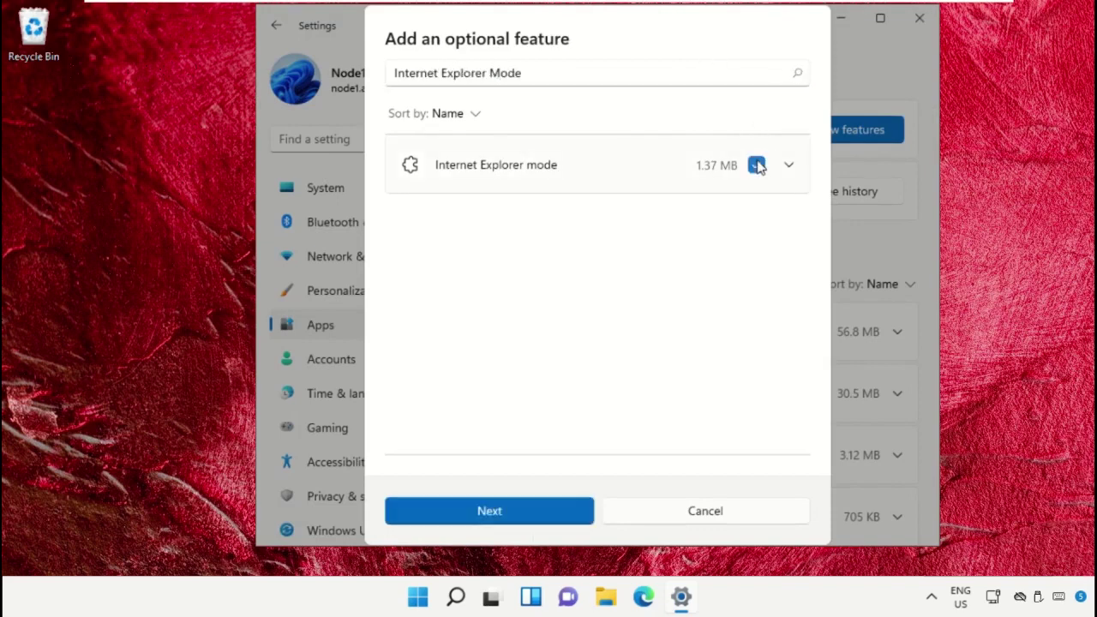
pyautogui.click(489, 511)
pyautogui.click(490, 510)
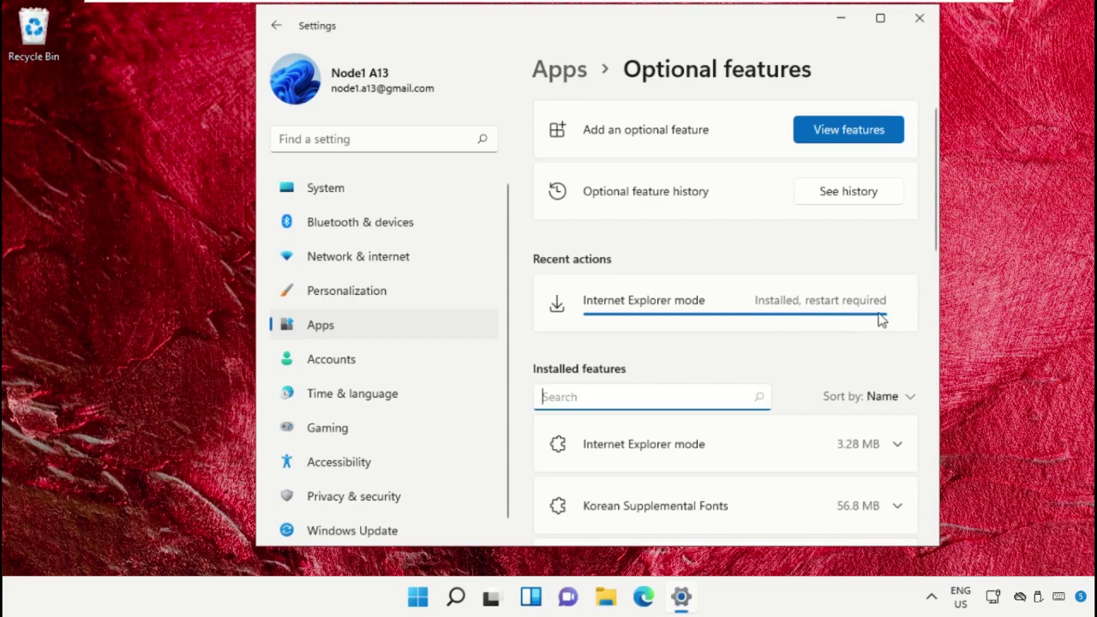
pyautogui.click(919, 17)
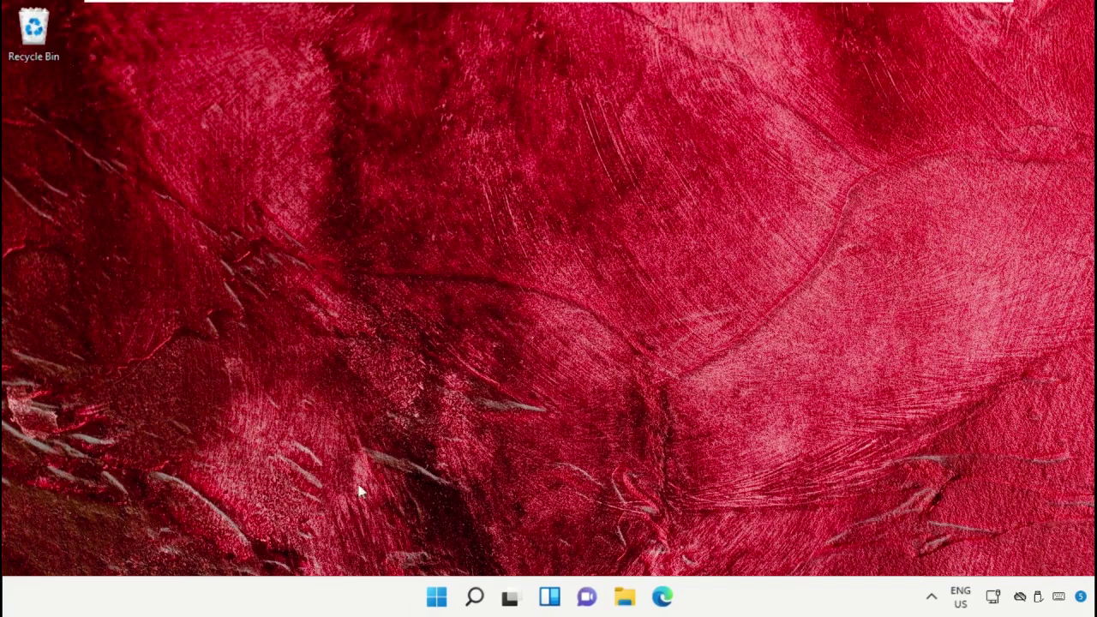
# Restart the PC from the Start menu, then sign back in with the PIN
pyautogui.click(435, 601)
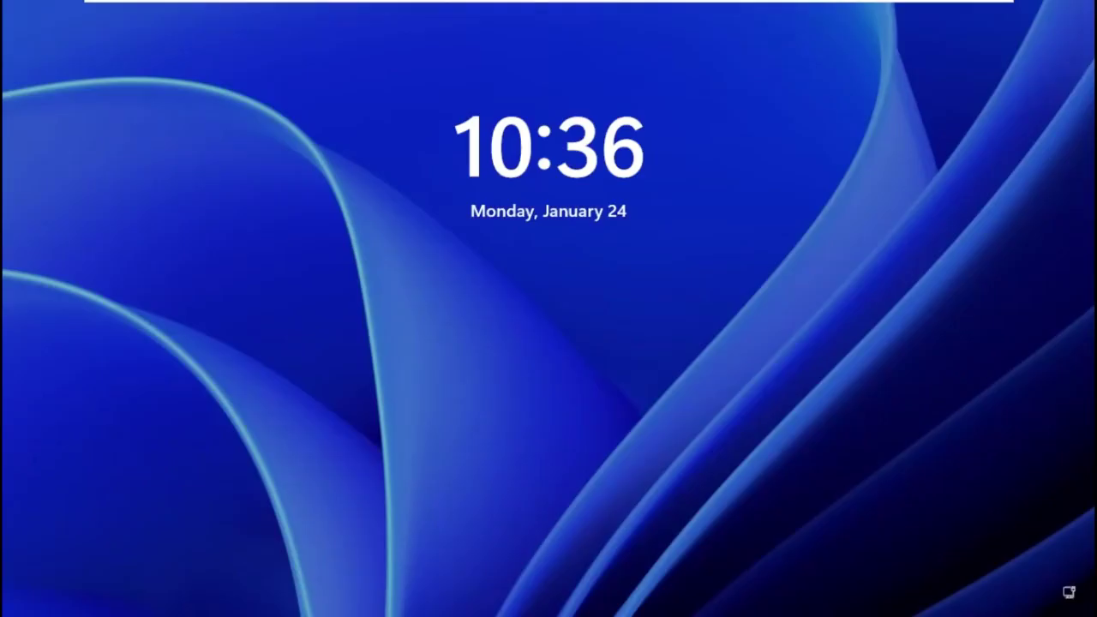
pyautogui.press('space')
pyautogui.write('1234')
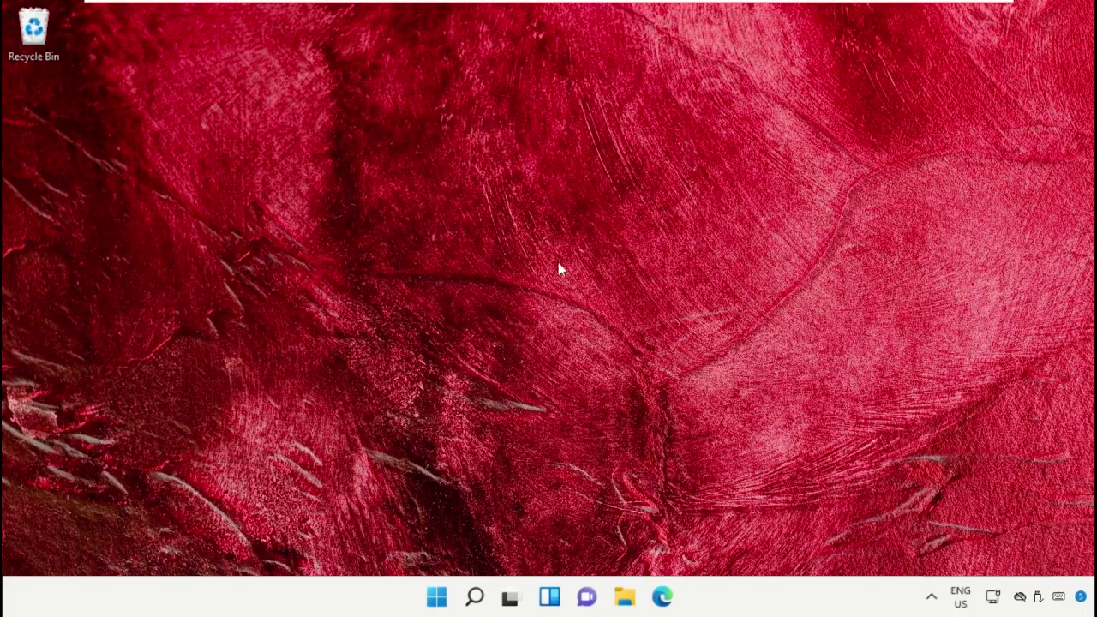
# Bring up the Shut down and Restart choices from the Start menu's Power icon
pyautogui.click(436, 597)
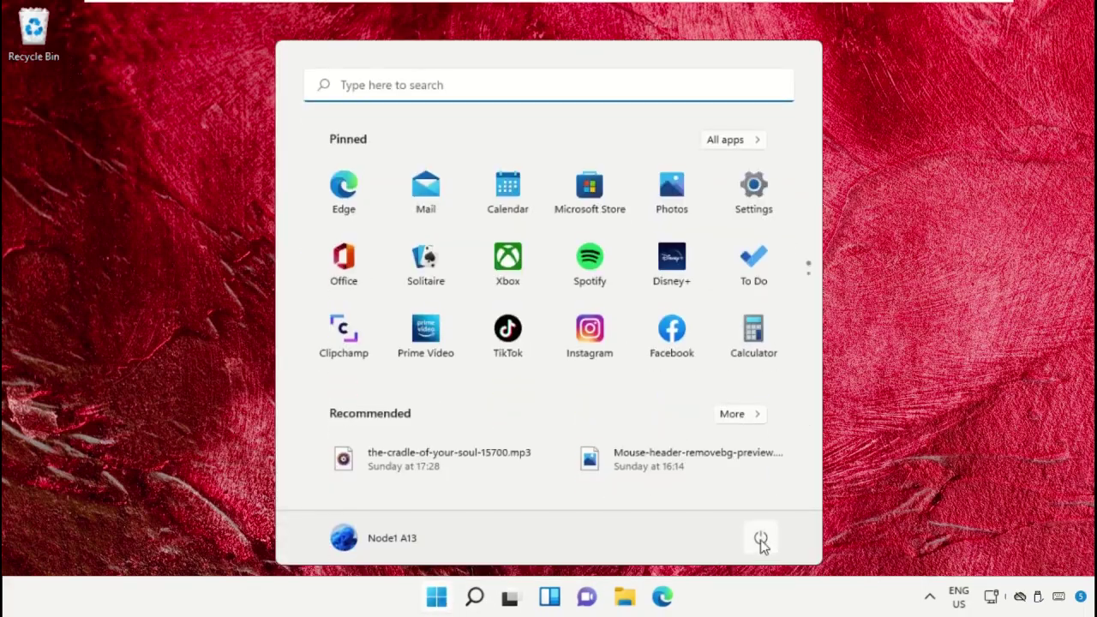
pyautogui.click(760, 540)
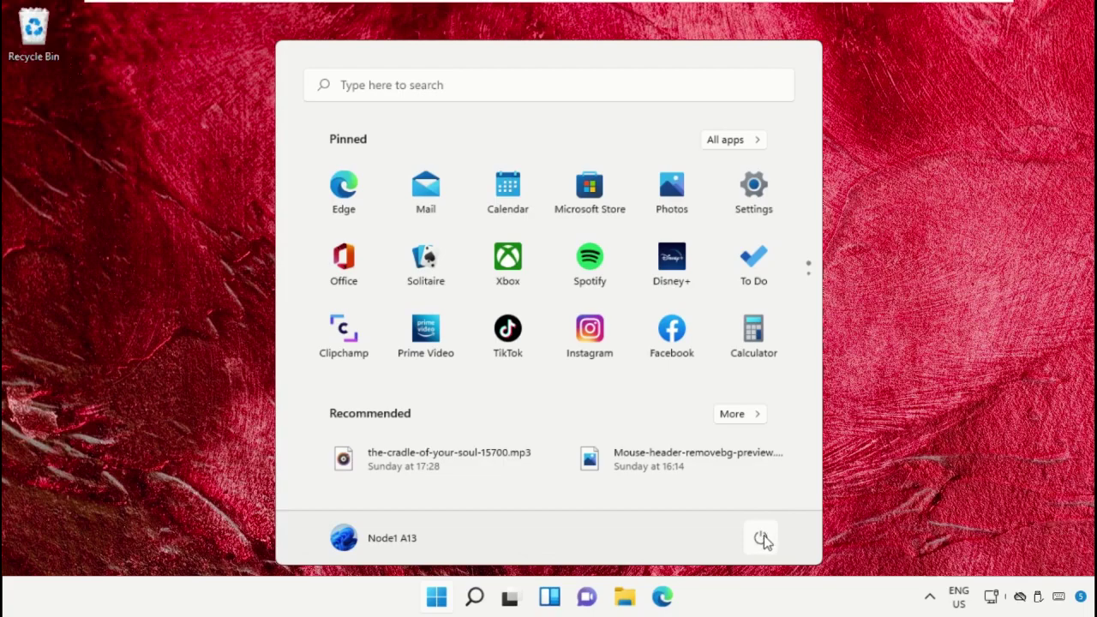